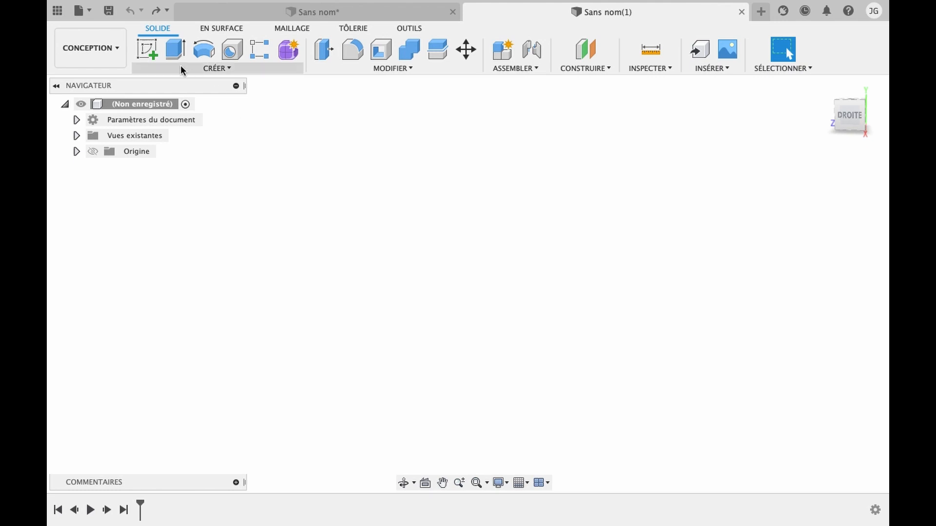
Start a sketch on the vertical YZ plane and draw a 25 mm horizontal line from the origin toward the negative side.
left_click(146, 49)
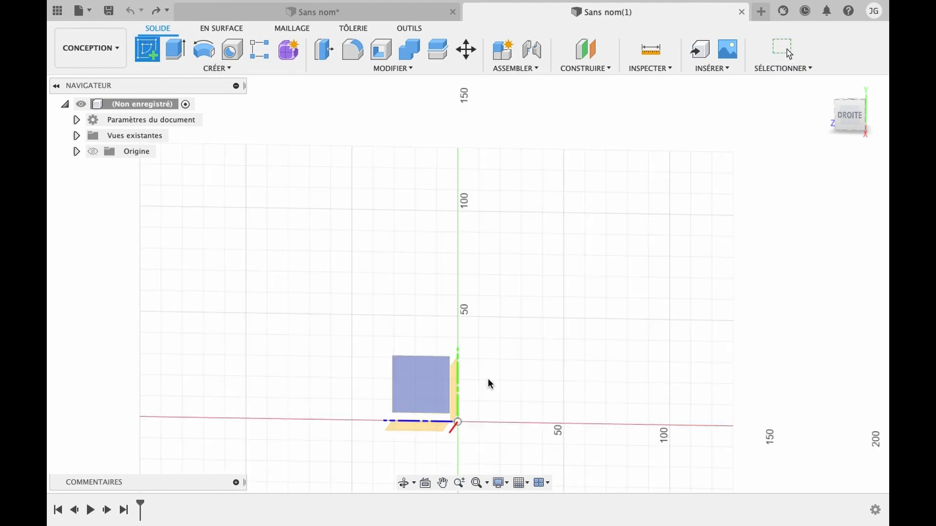
left_click(415, 382)
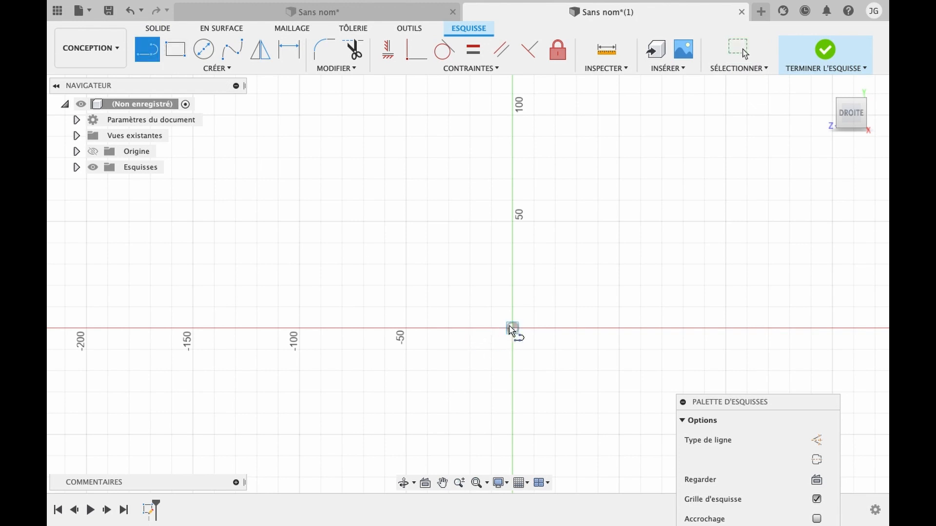
left_click(512, 329)
type("25")
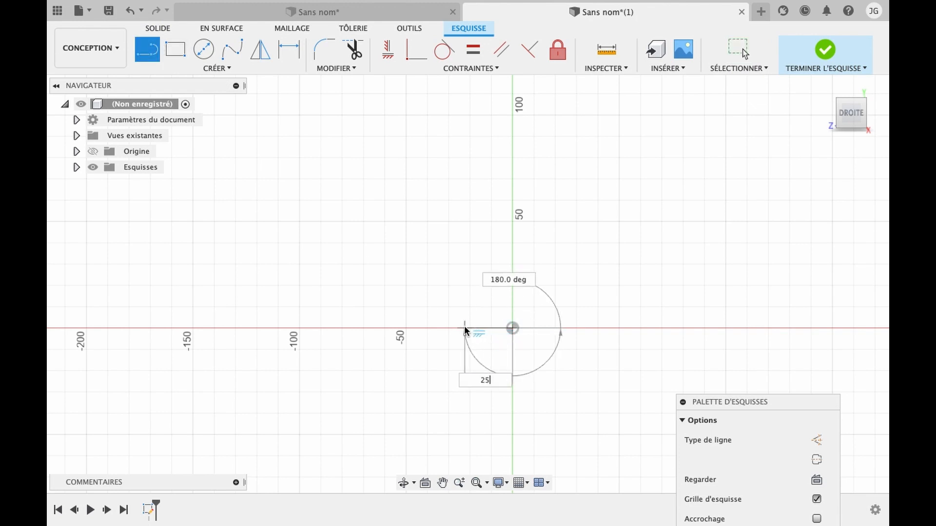
key("Return")
Draw a three-point arc from the line's outer end to a point about 90 mm directly above it, bulging outward.
scroll(464, 328, "up", 3)
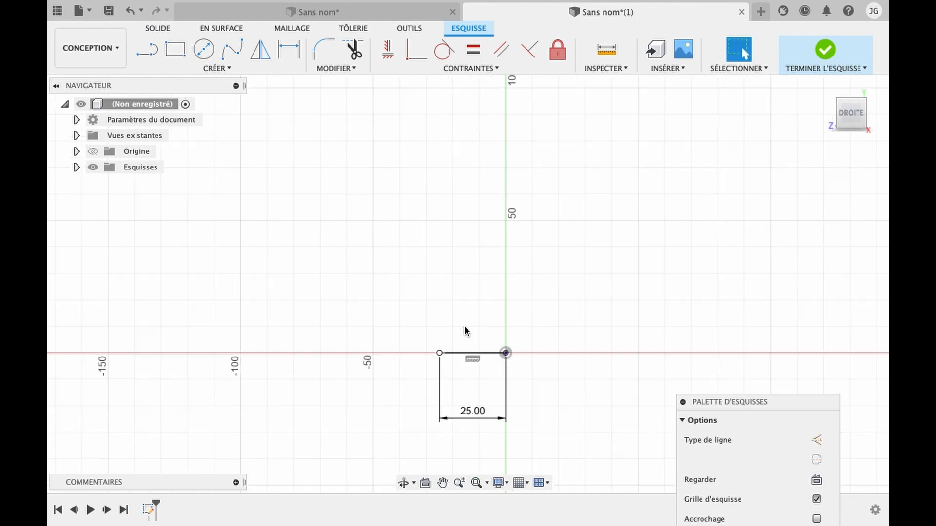
left_click(221, 72)
mouse_move(313, 127)
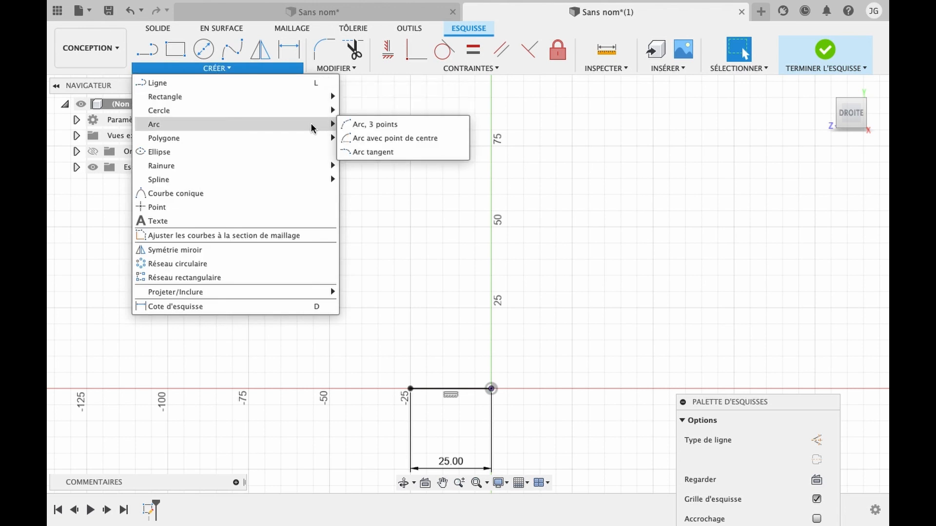
left_click(383, 127)
left_click(411, 389)
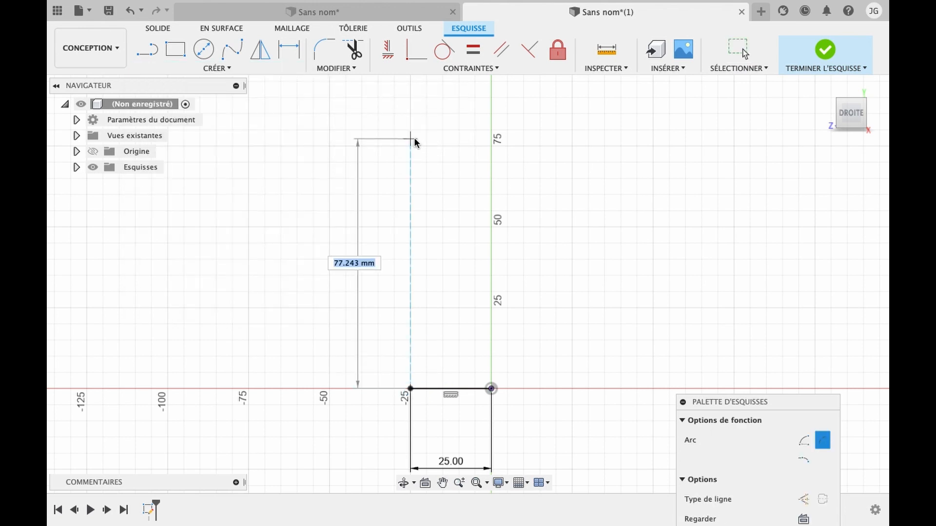
left_click(411, 97)
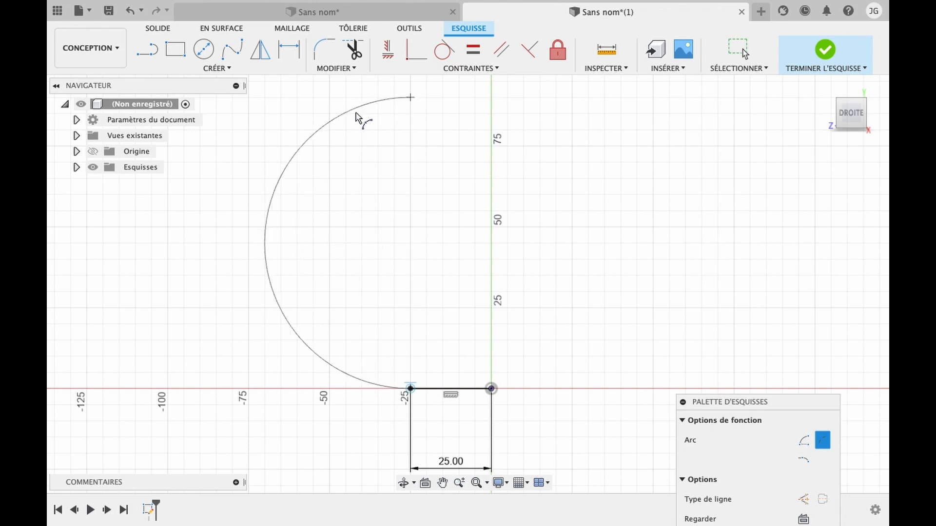
left_click(382, 145)
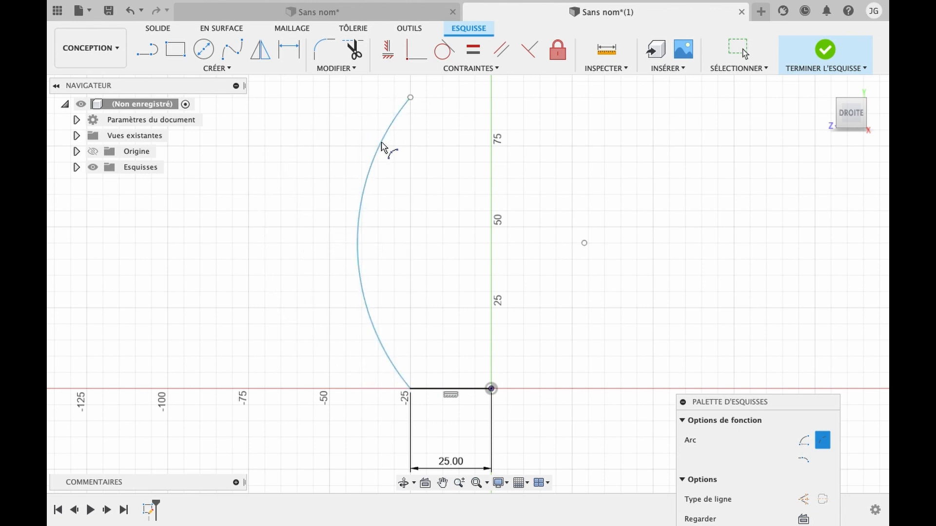
key("Escape")
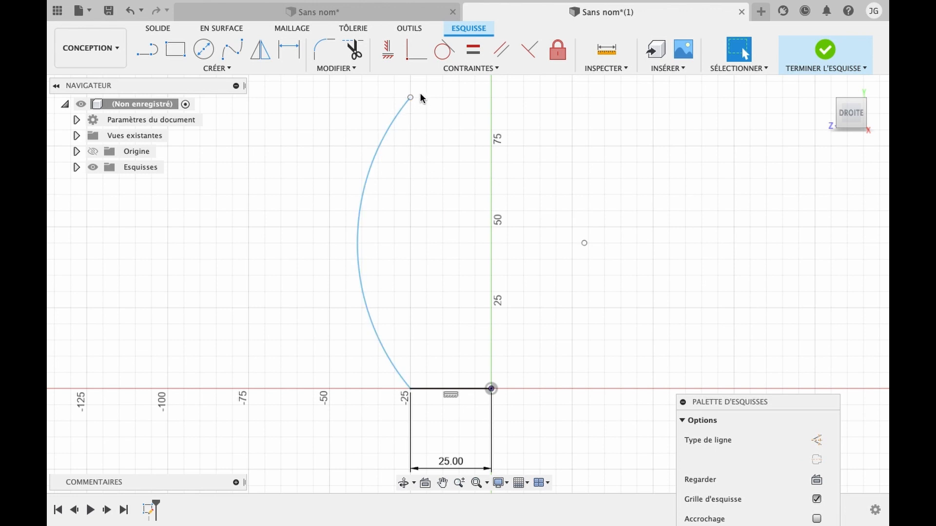
Close the profile with a horizontal line from the arc's upper end to the vertical axis and a vertical line down to the origin.
left_click(146, 49)
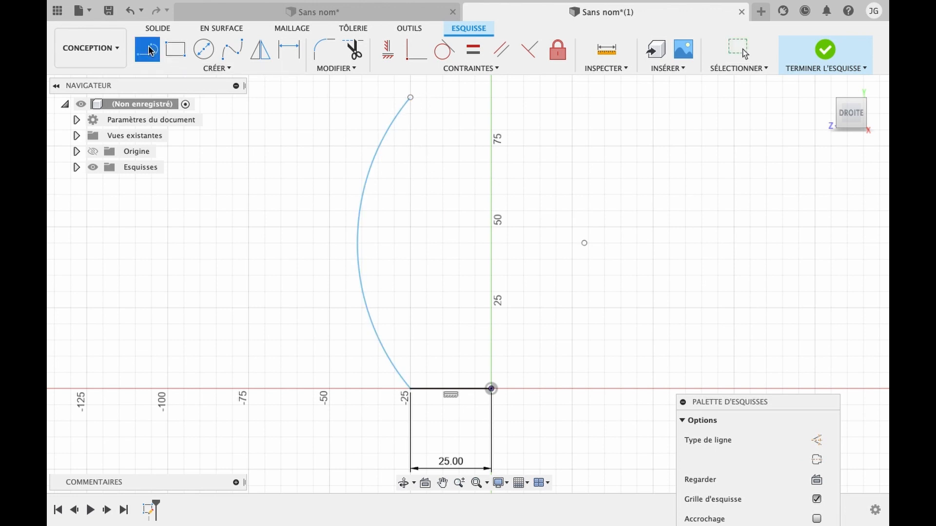
left_click(411, 98)
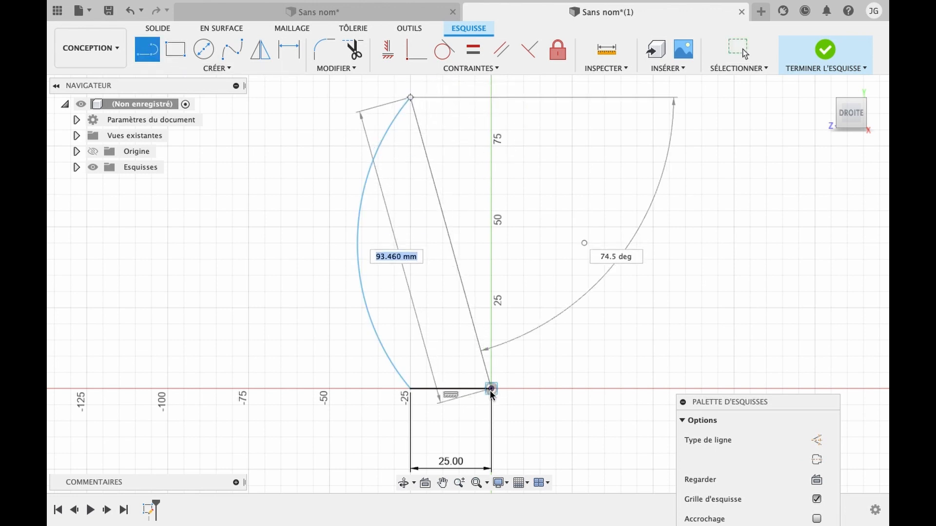
left_click(491, 98)
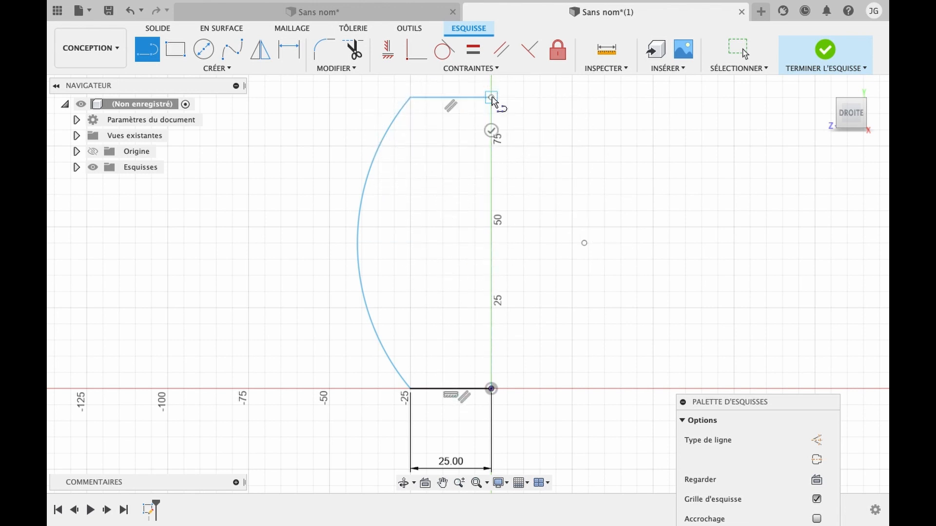
left_click(491, 389)
key("Escape")
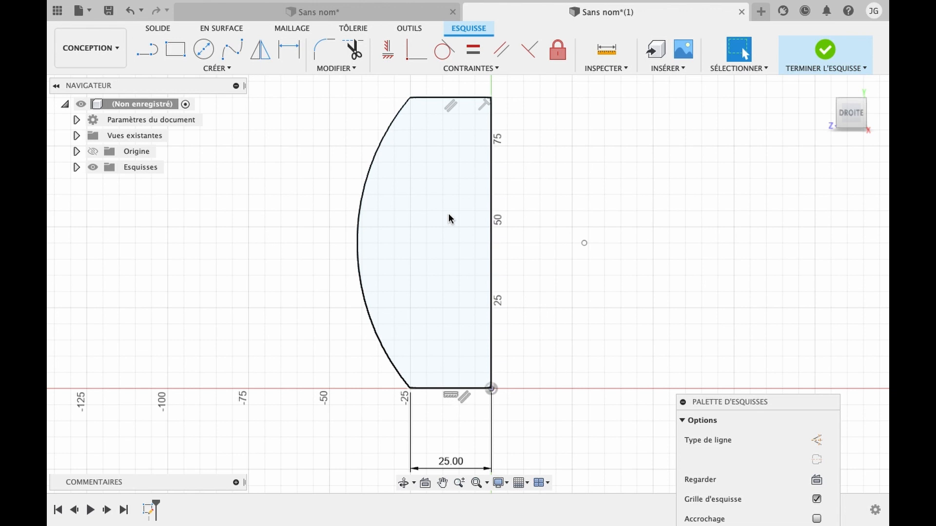
Finish the sketch and revolve the profile 360° about its straight vertical edge as a new body.
left_click(826, 50)
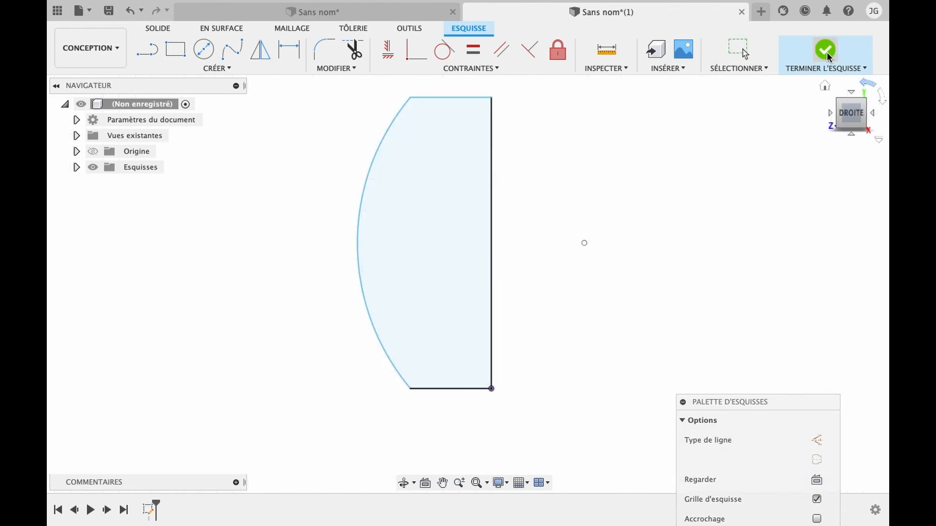
left_click(464, 195)
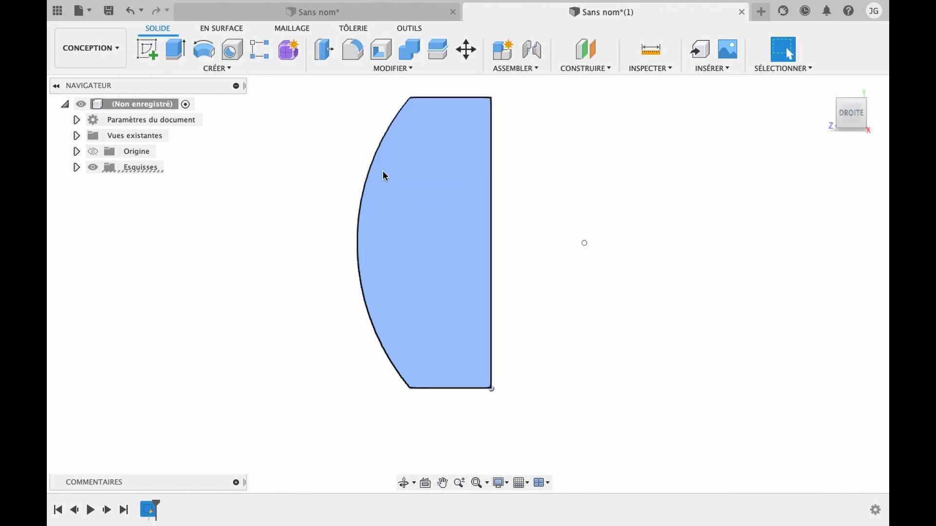
left_click(237, 67)
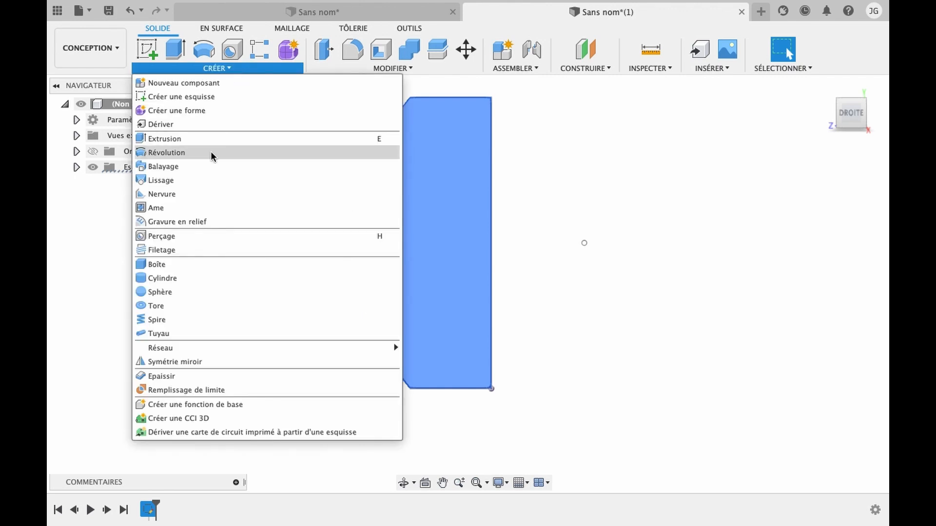
left_click(183, 153)
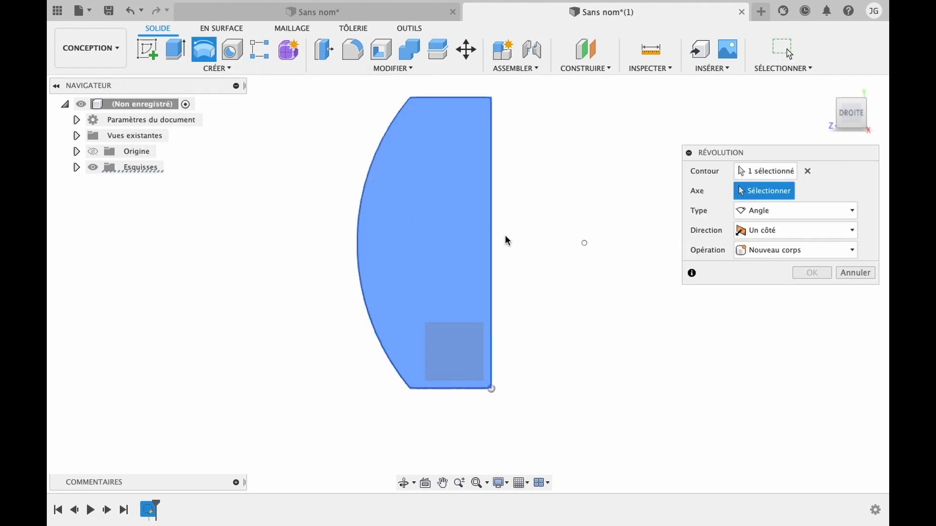
left_click(491, 239)
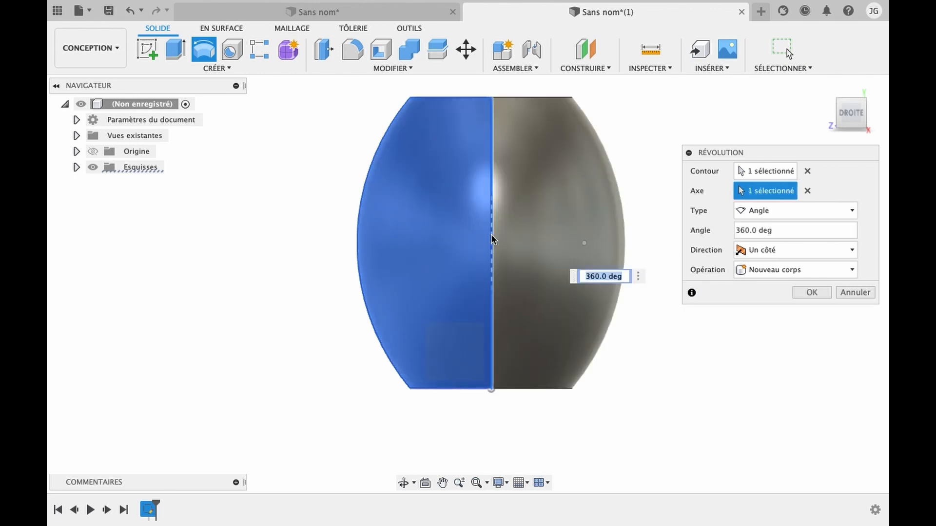
key("Return")
Create a new sketch on the YZ plane used for the revolved profile.
left_click(405, 482)
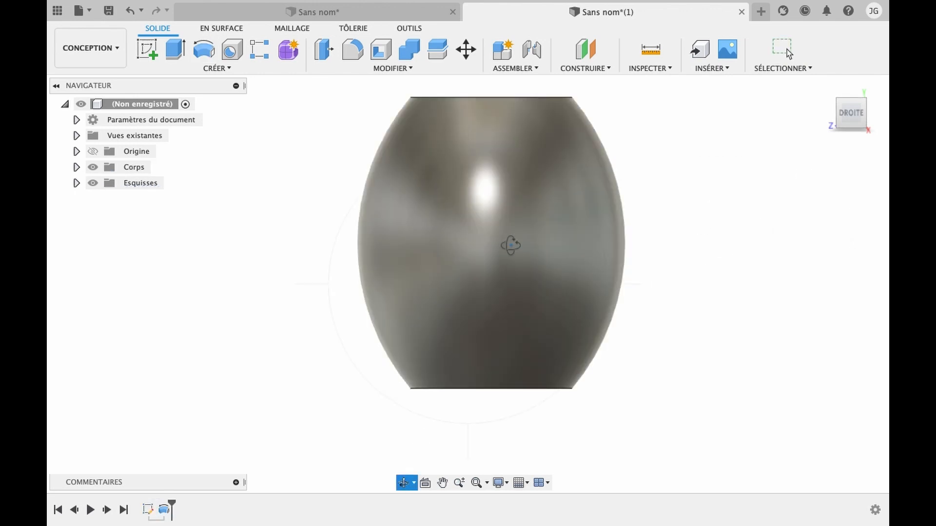
left_click_drag(510, 244, 480, 259)
key("Escape")
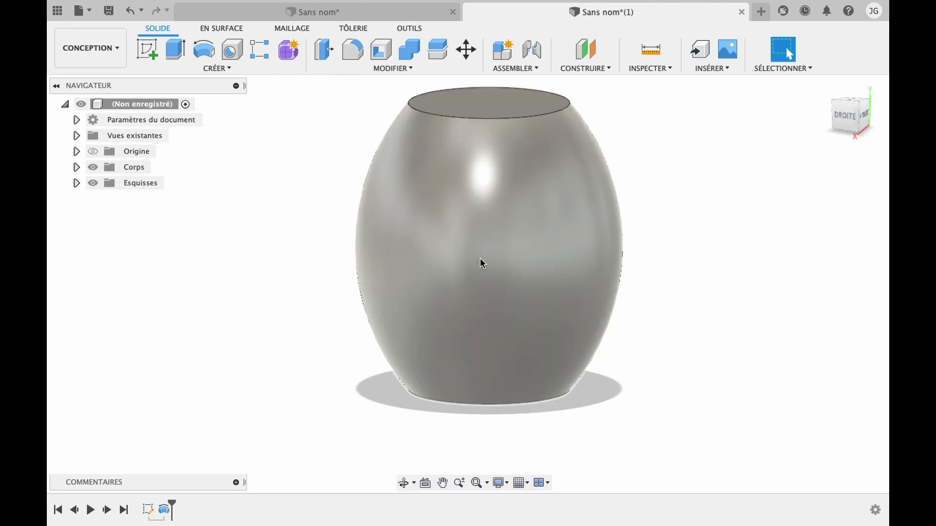
left_click(145, 50)
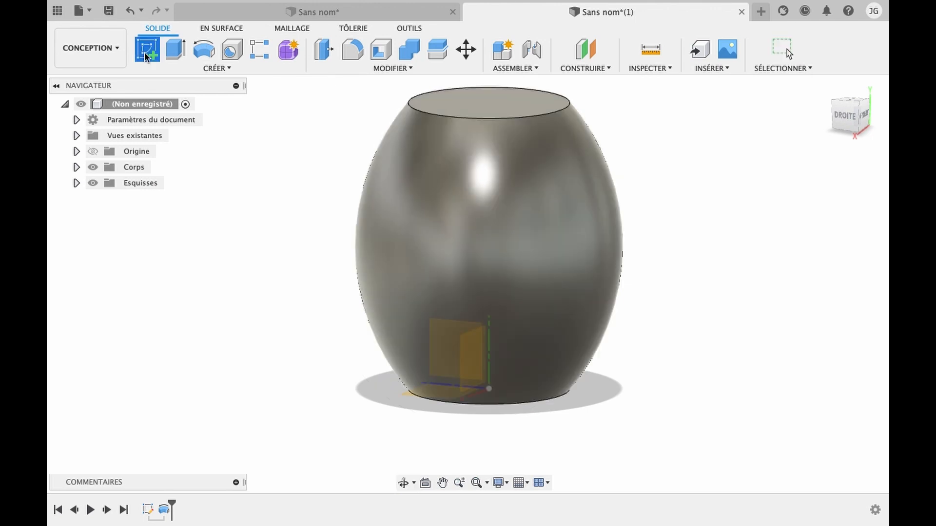
left_click(445, 349)
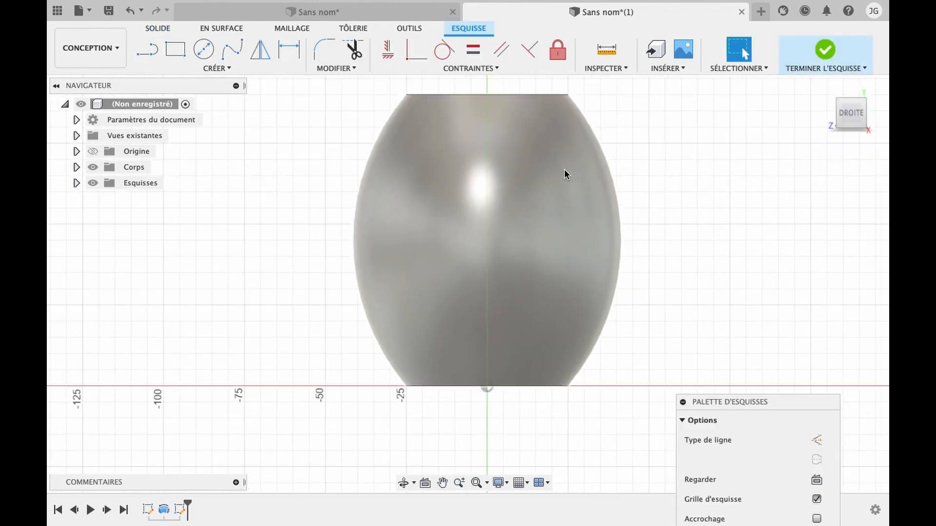
Draw a vertical line about 100 mm long up from the origin and convert it to a construction line.
left_click(251, 69)
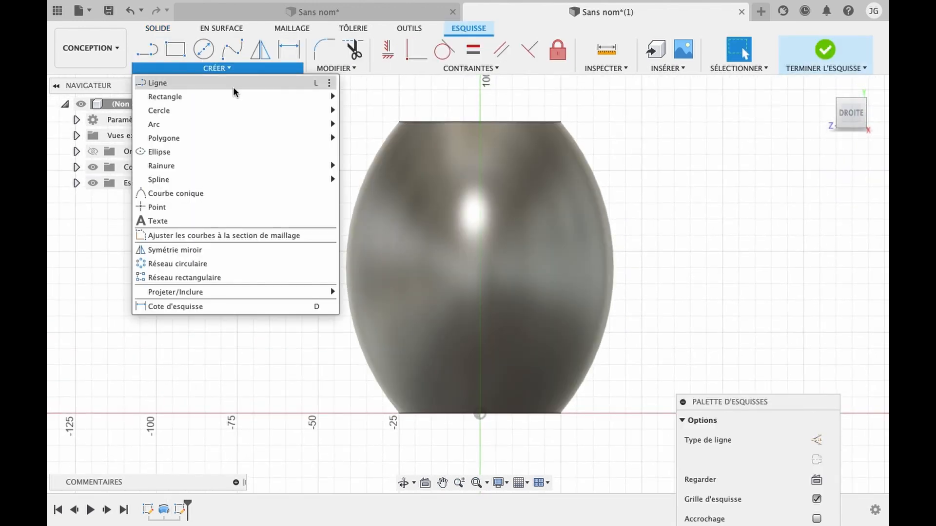
left_click(210, 84)
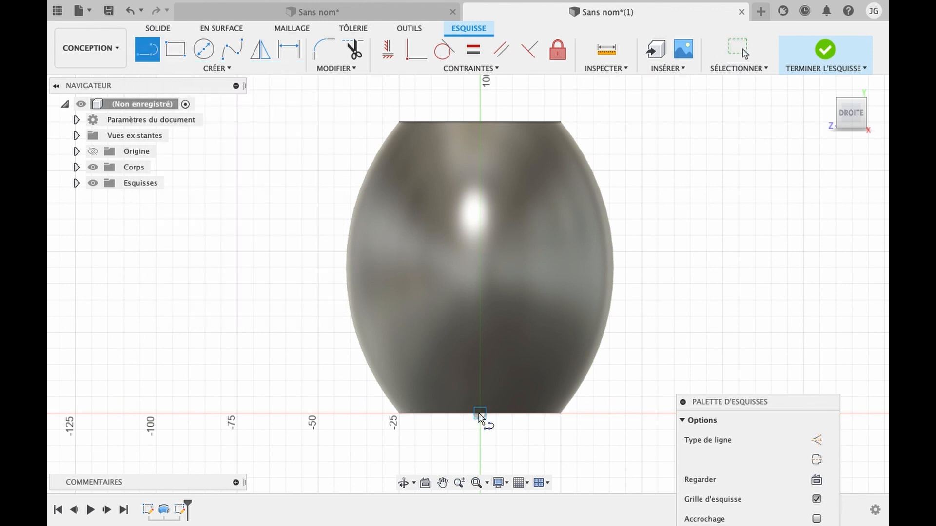
left_click(480, 414)
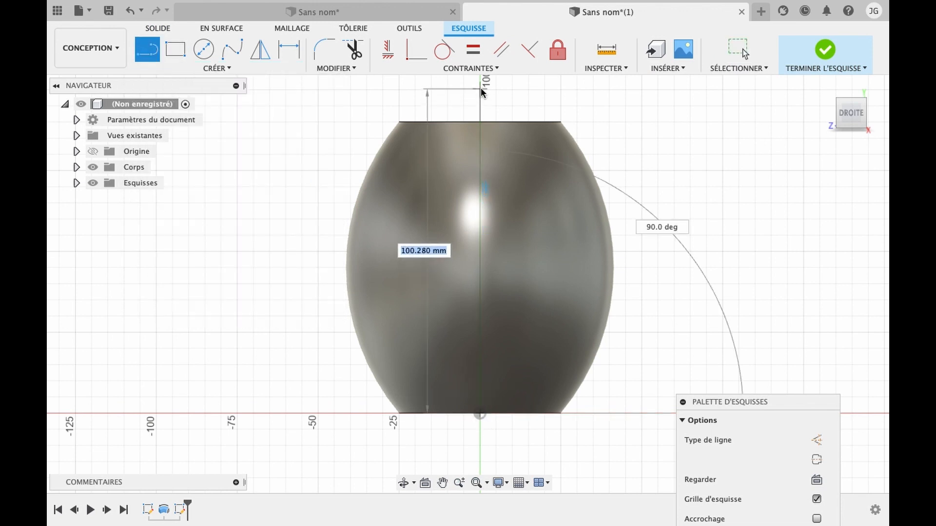
left_click(481, 89)
key("Escape")
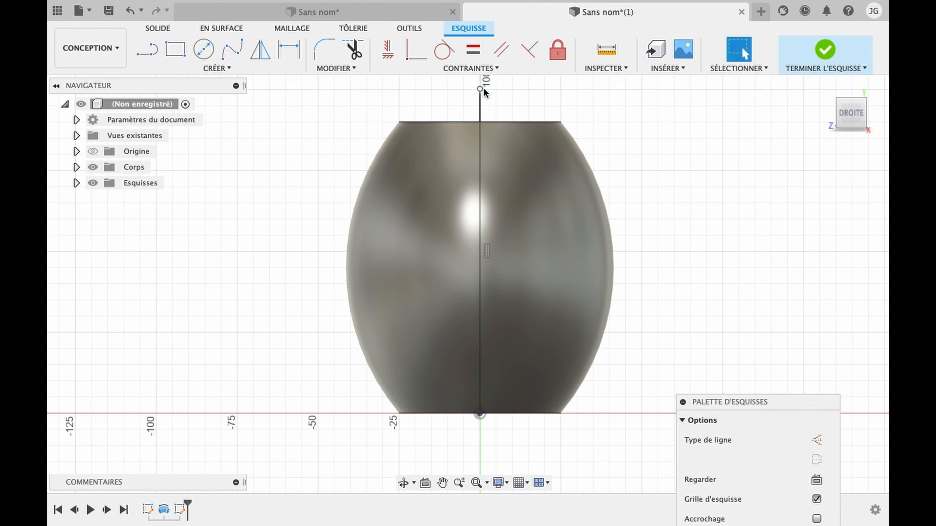
left_click(481, 154)
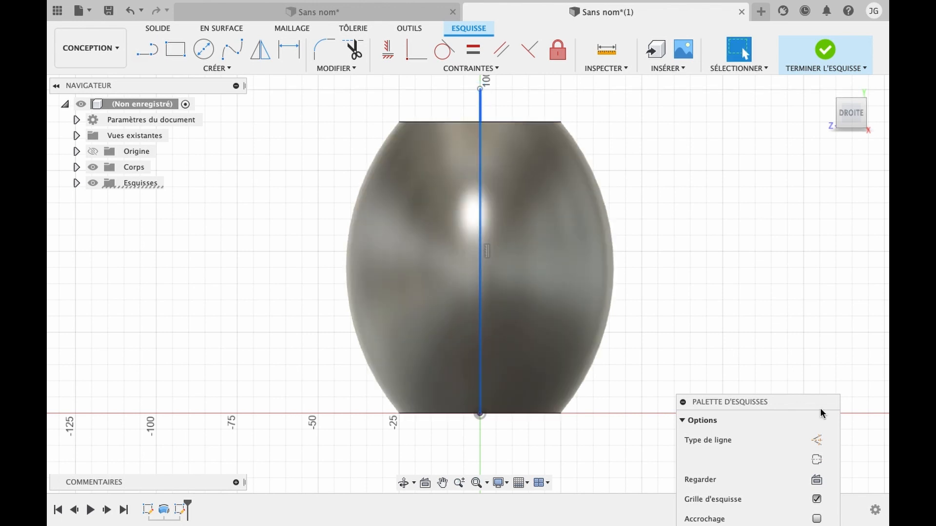
left_click(817, 440)
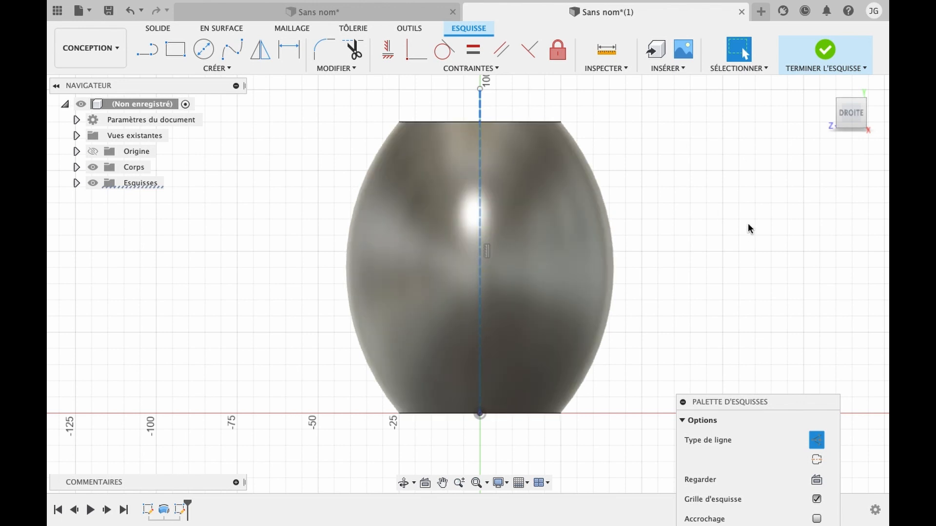
Draw a small three-point arc about 12 mm wide, starting on the construction line at the body's mid-height and bulging upward.
left_click(150, 50)
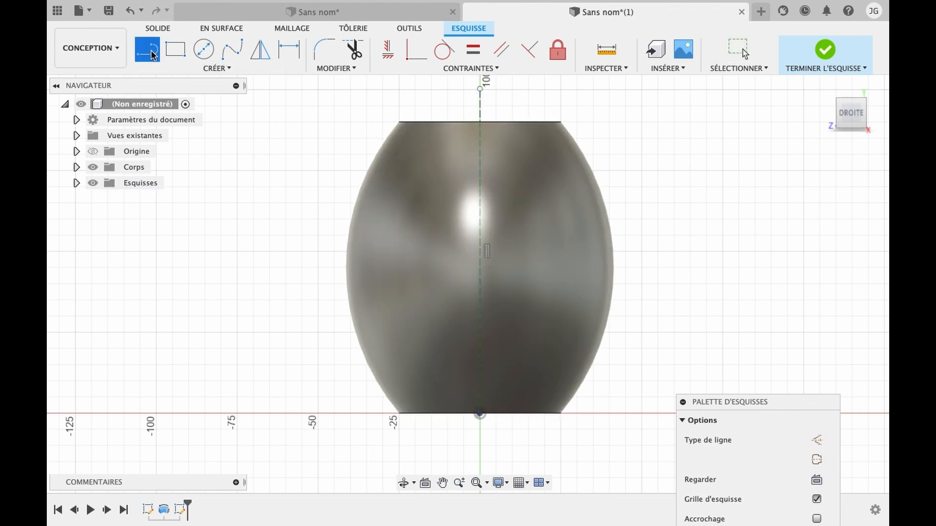
left_click(195, 68)
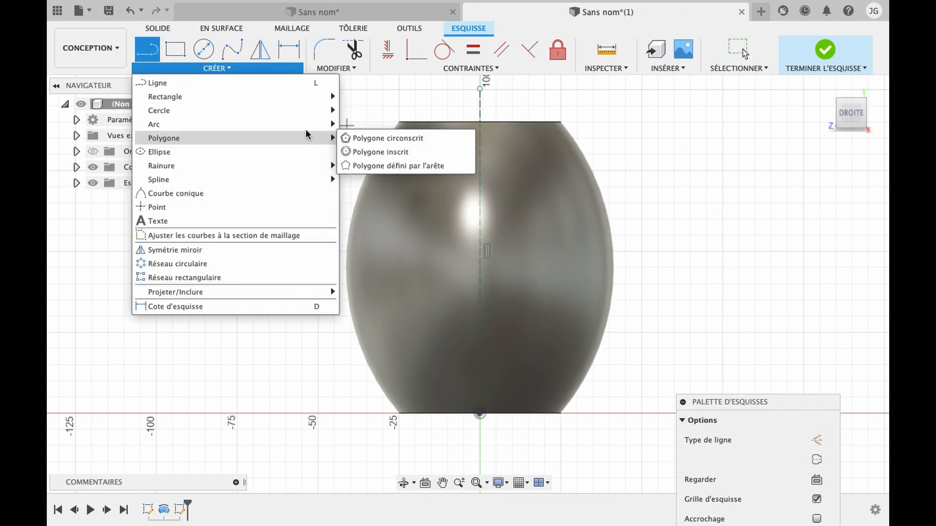
mouse_move(312, 124)
left_click(367, 126)
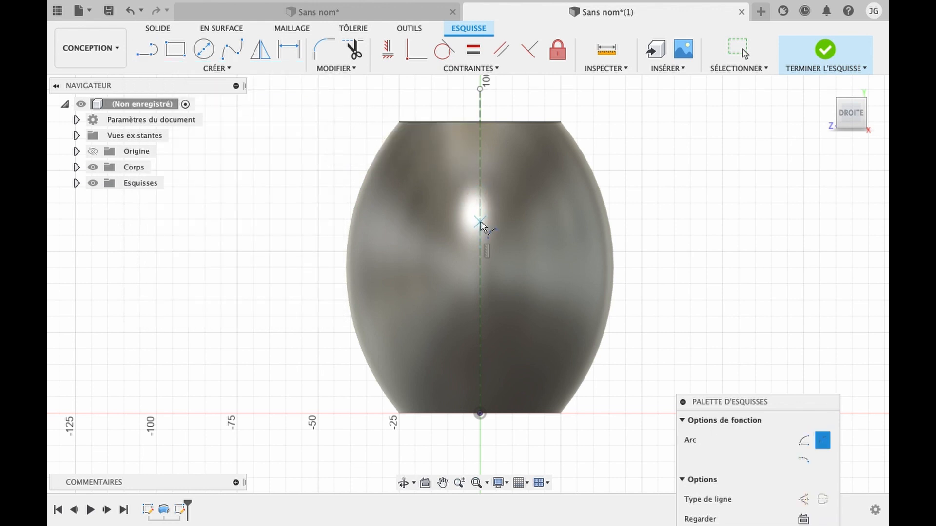
left_click(482, 266)
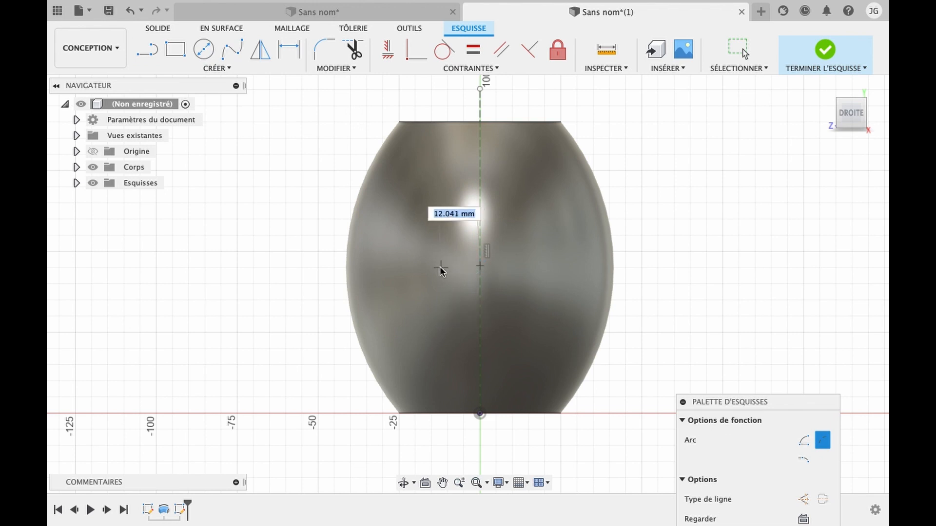
left_click(440, 266)
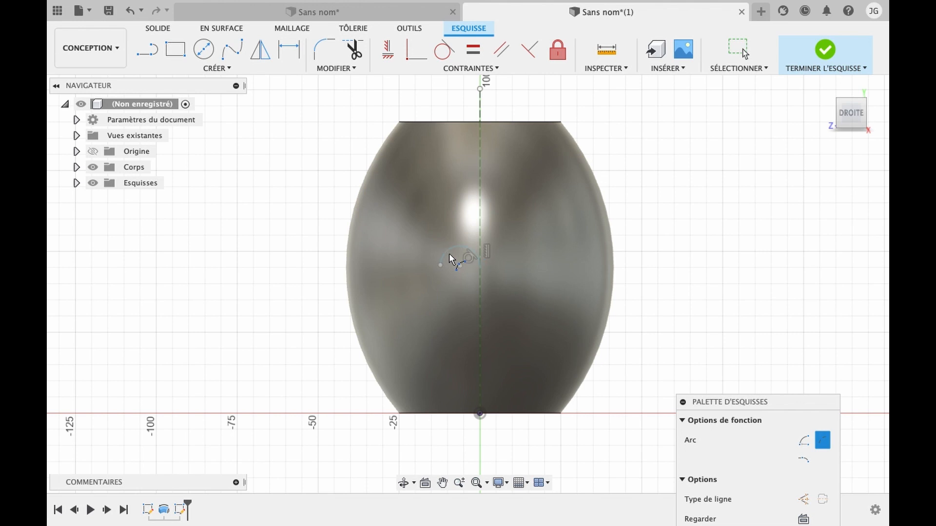
key("Escape")
Draw a second three-point arc from the first arc's free end down to the construction line, about 17 mm lower, bulging outward.
left_click(217, 69)
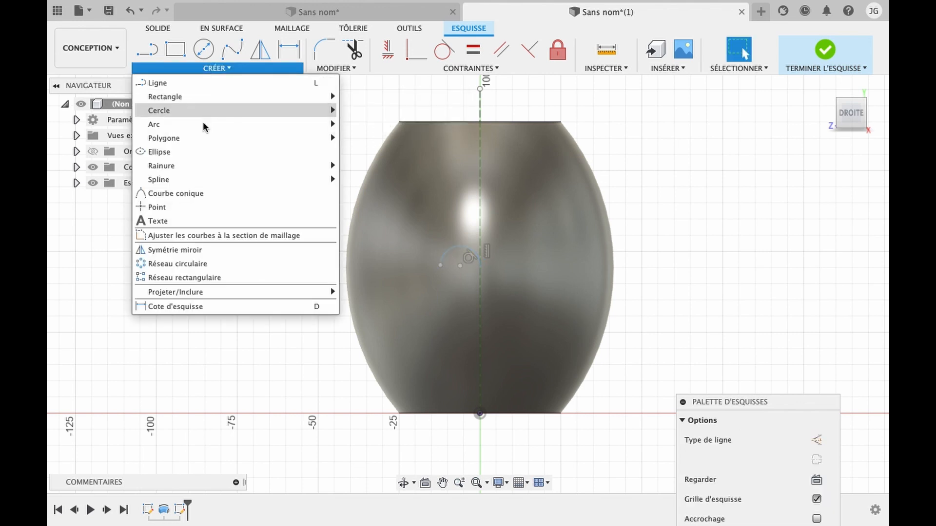
mouse_move(312, 124)
left_click(361, 125)
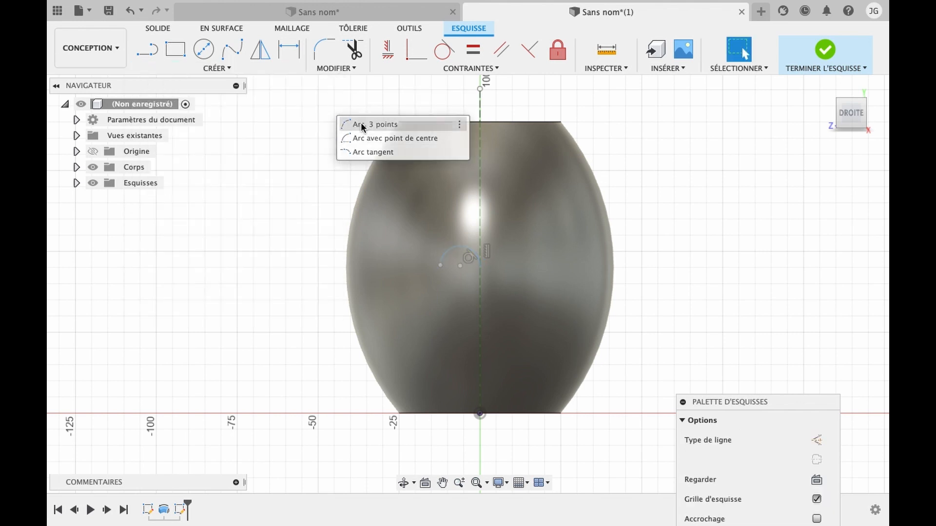
left_click(440, 266)
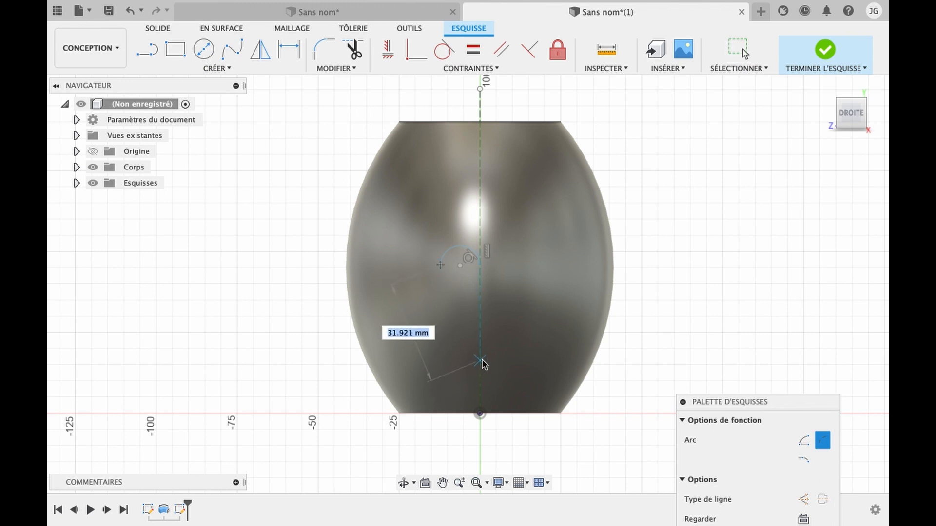
left_click(481, 320)
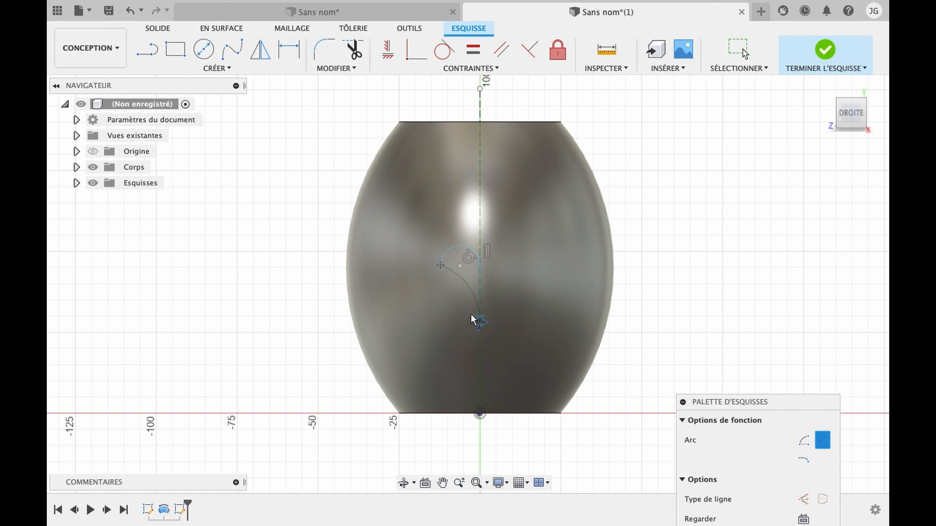
left_click(470, 318)
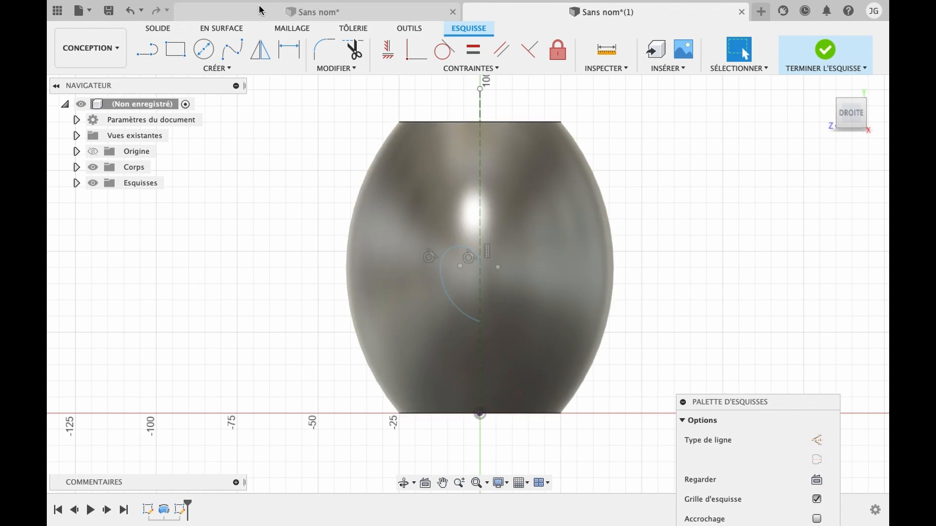
key("l")
key("Escape")
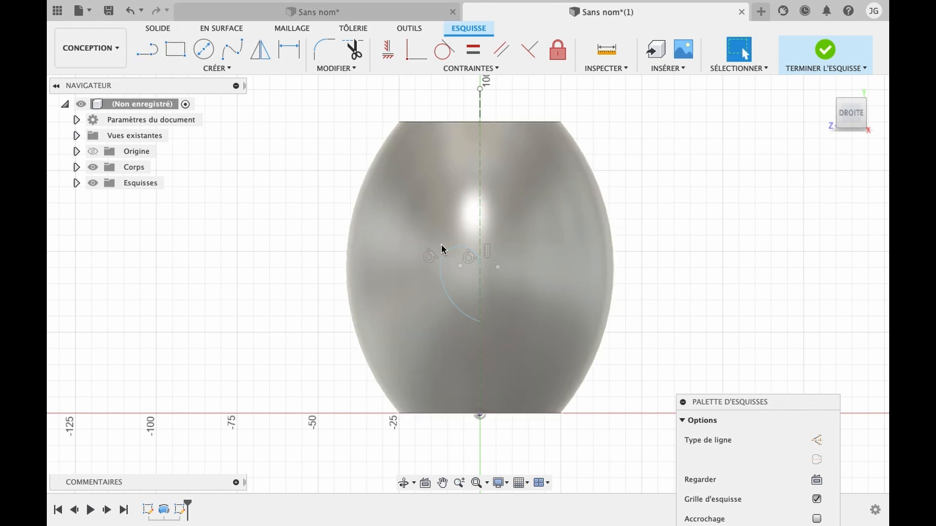
Mirror both arcs about the vertical construction line to close the heart outline.
left_click(447, 255)
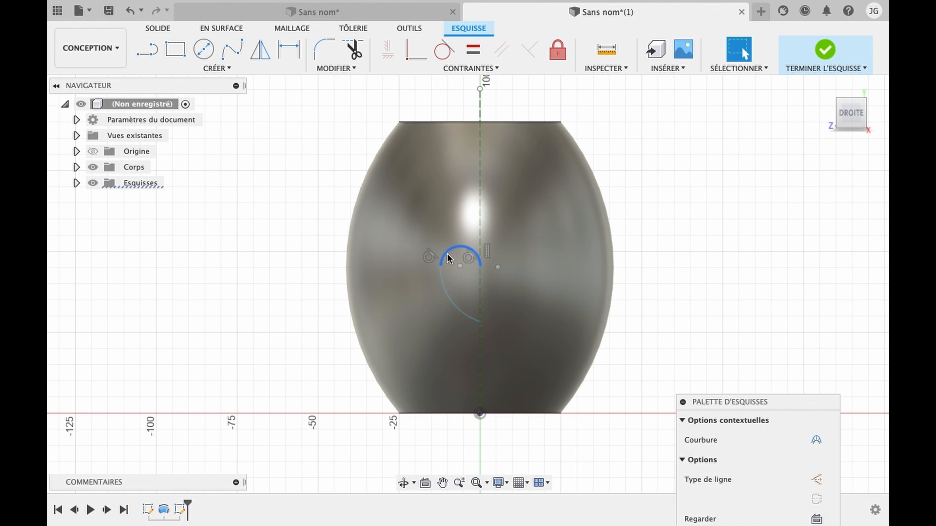
right_click(446, 286)
left_click(450, 295)
left_click(444, 292, "shift")
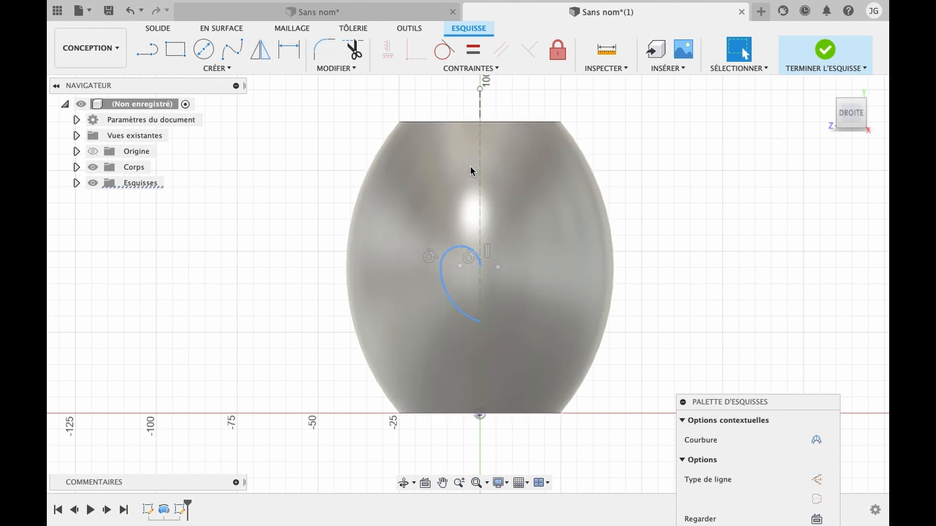
left_click(264, 57)
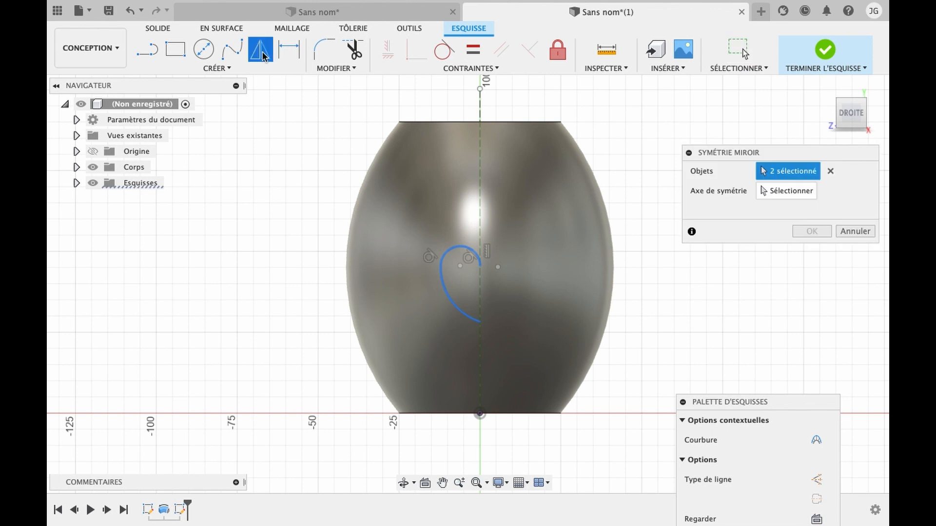
left_click(782, 191)
left_click(480, 117)
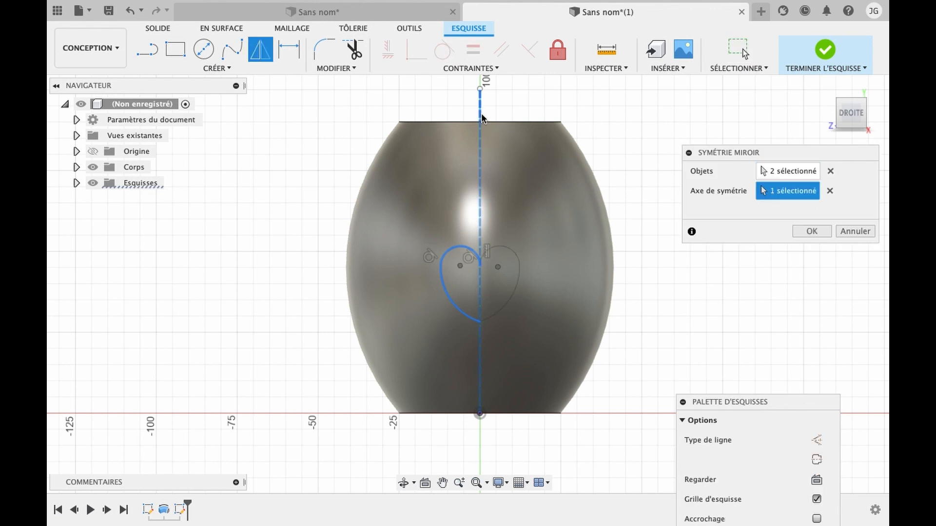
key("Return")
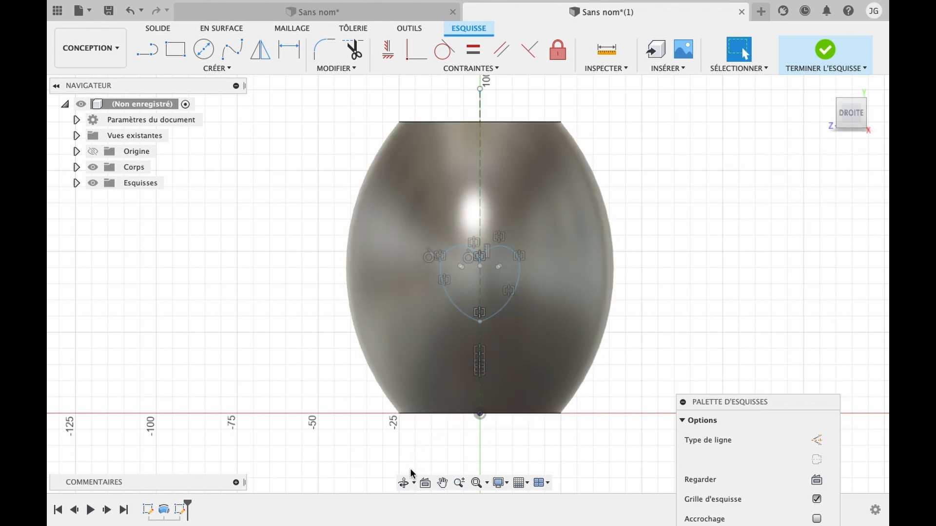
Extrude the heart profile symmetrically by 115 mm as a cut through the barrel body.
left_click_drag(551, 312, 512, 329)
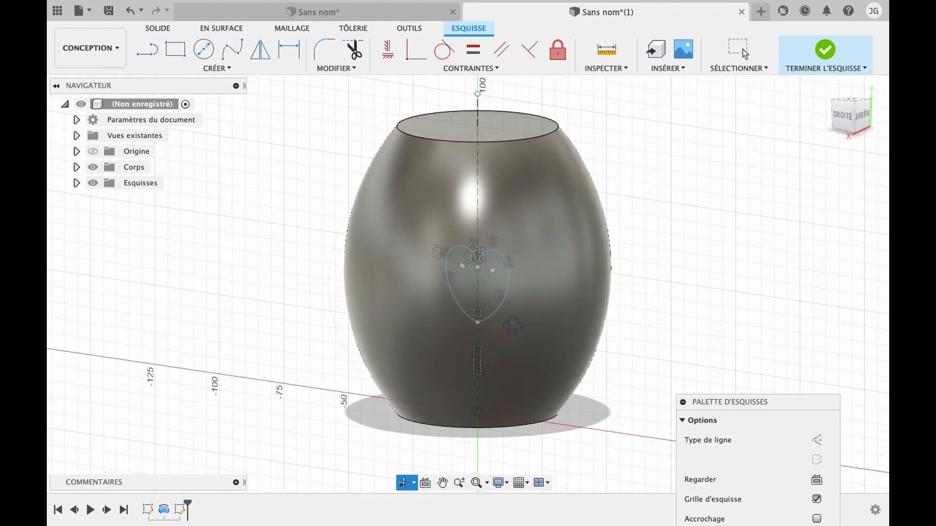
key("Escape")
key("e")
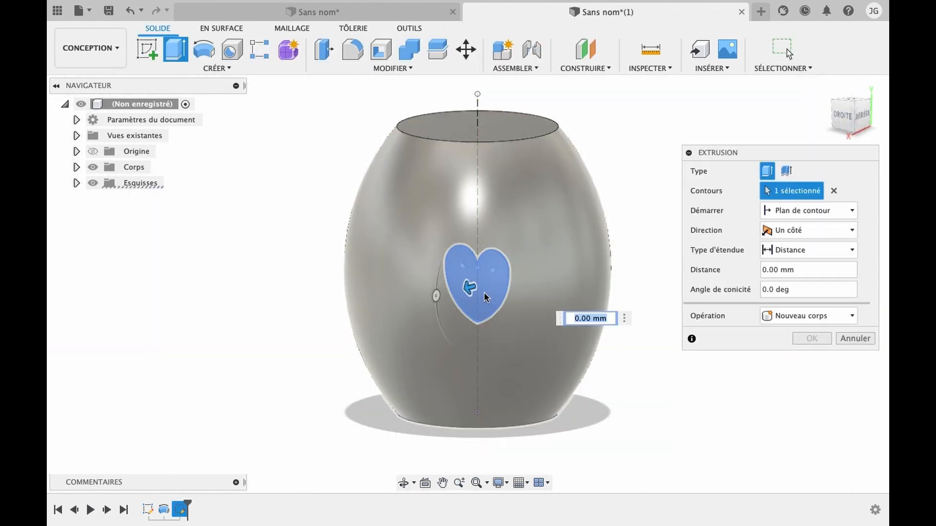
left_click(811, 230)
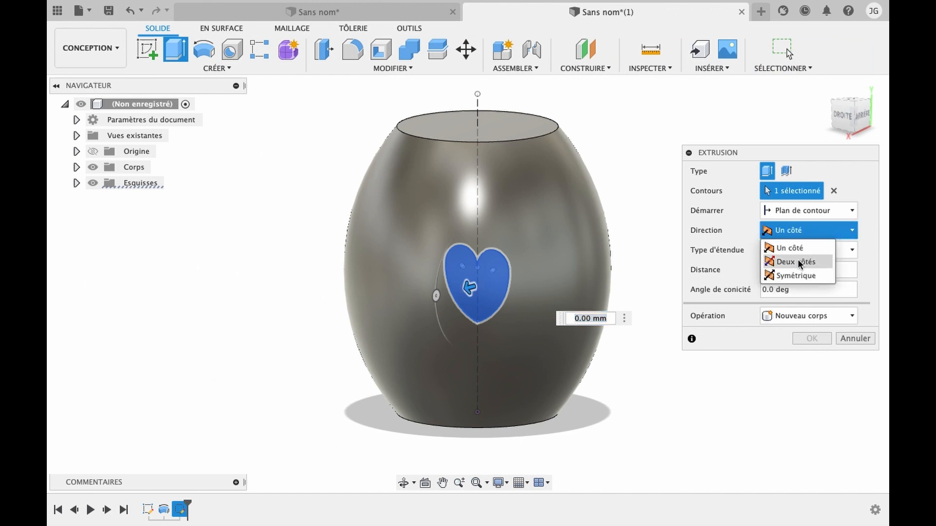
left_click(794, 273)
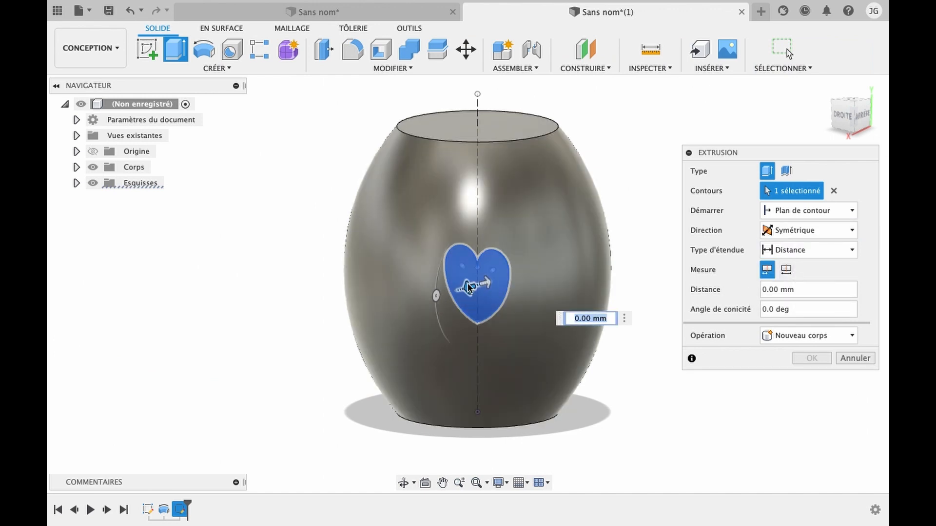
type("35")
key("Return")
left_click_drag(305, 361, 258, 385)
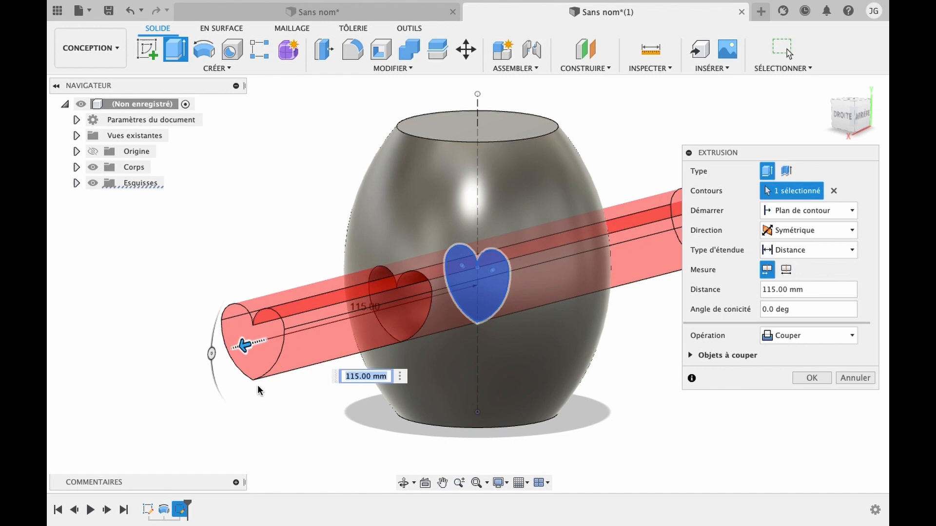
key("Return")
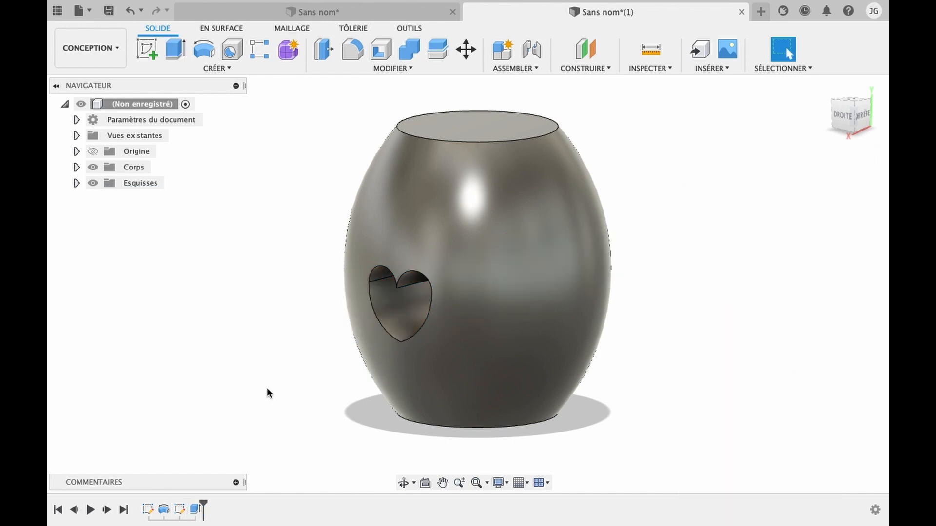
Fillet the outer edges of the heart opening on one side of the body with a 10 mm radius.
left_click(403, 483)
left_click_drag(469, 343, 473, 322)
left_click(353, 49)
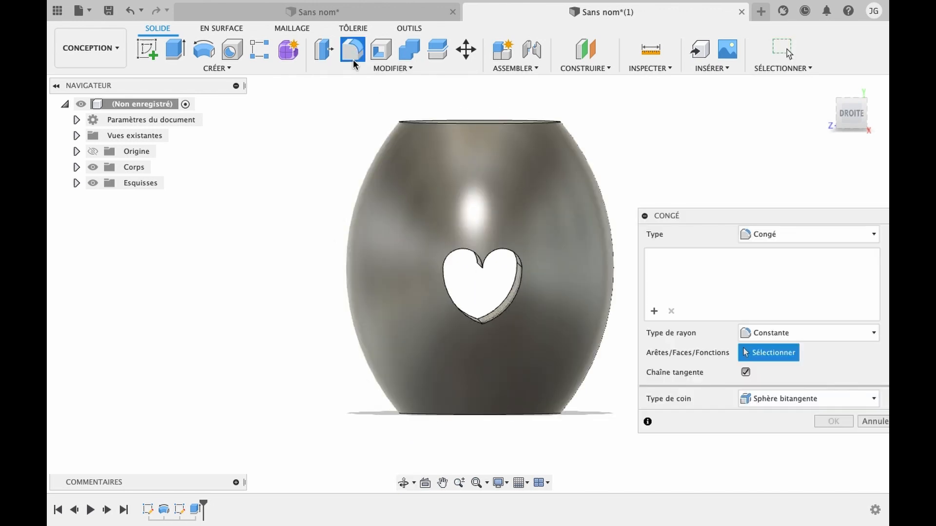
left_click(476, 263)
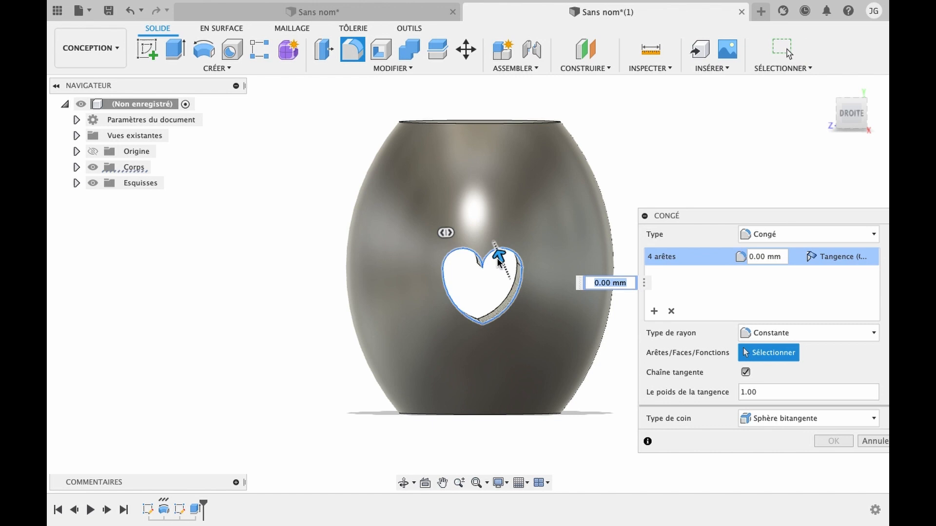
mouse_move(496, 258)
left_mouse_down()
mouse_move(487, 236)
mouse_move(495, 246)
left_mouse_up()
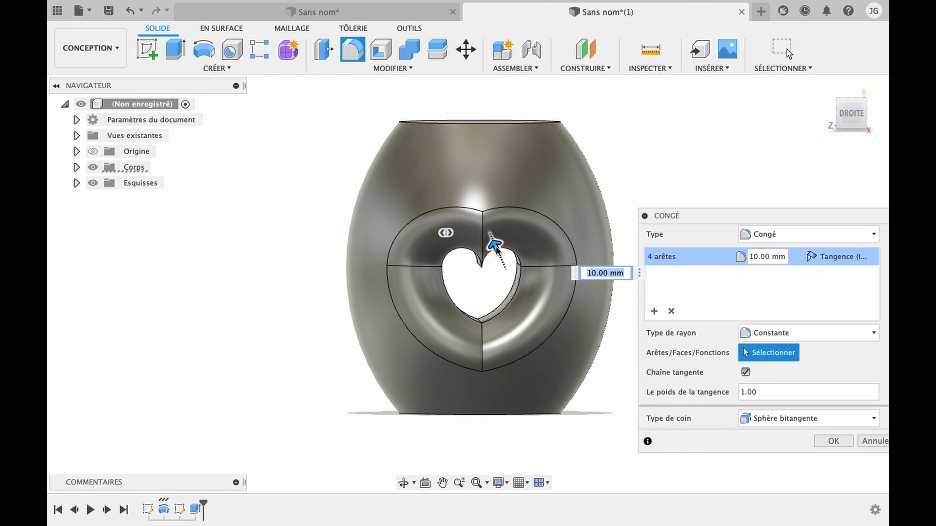
key("Return")
Fillet the outer edges of the heart opening on the opposite side of the body with a 10 mm radius.
left_click(401, 483)
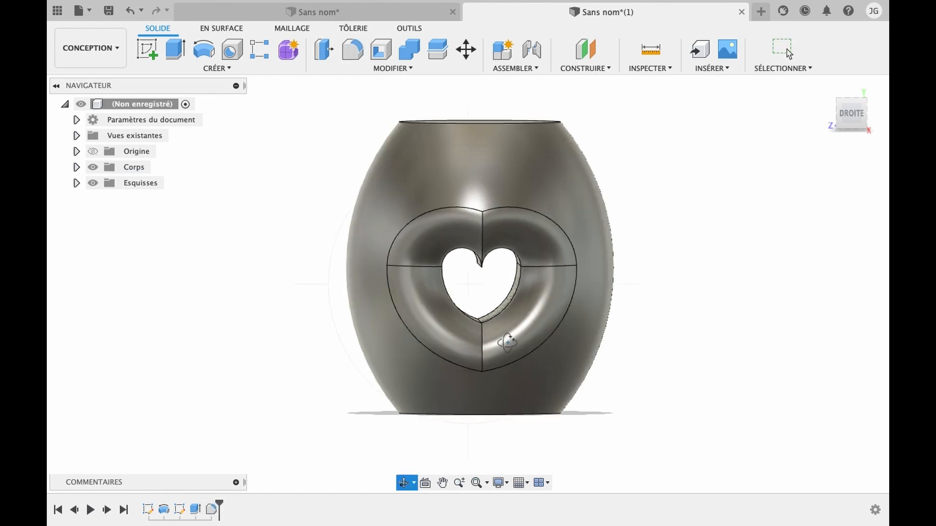
left_click_drag(505, 341, 280, 345)
key("Escape")
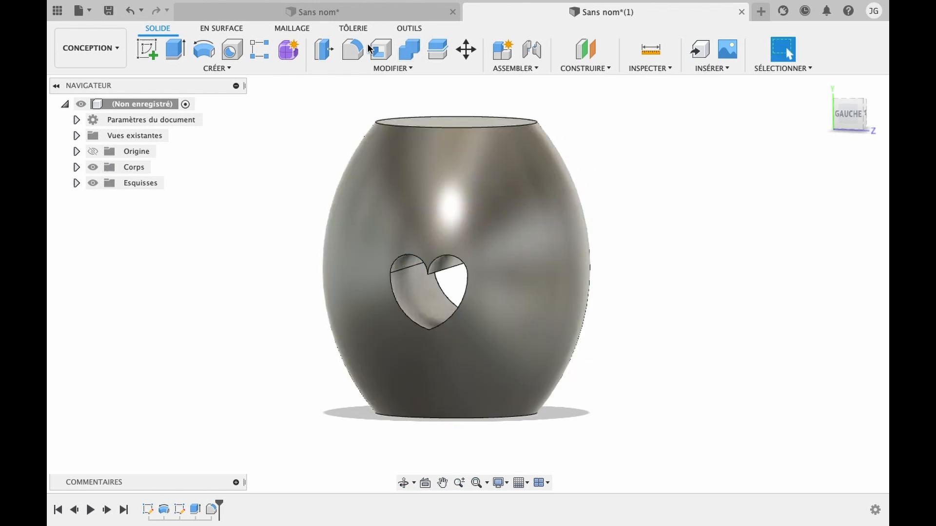
left_click(351, 51)
left_click(399, 263)
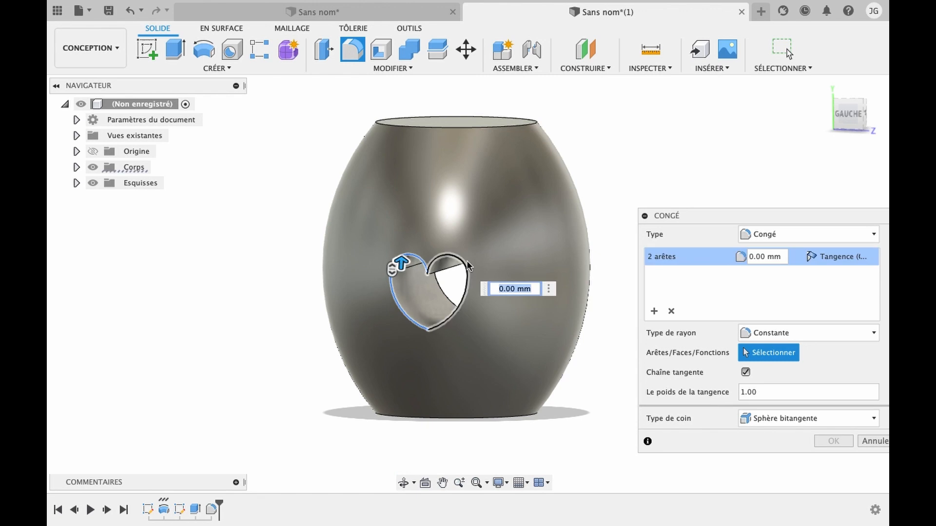
type("10")
key("Return")
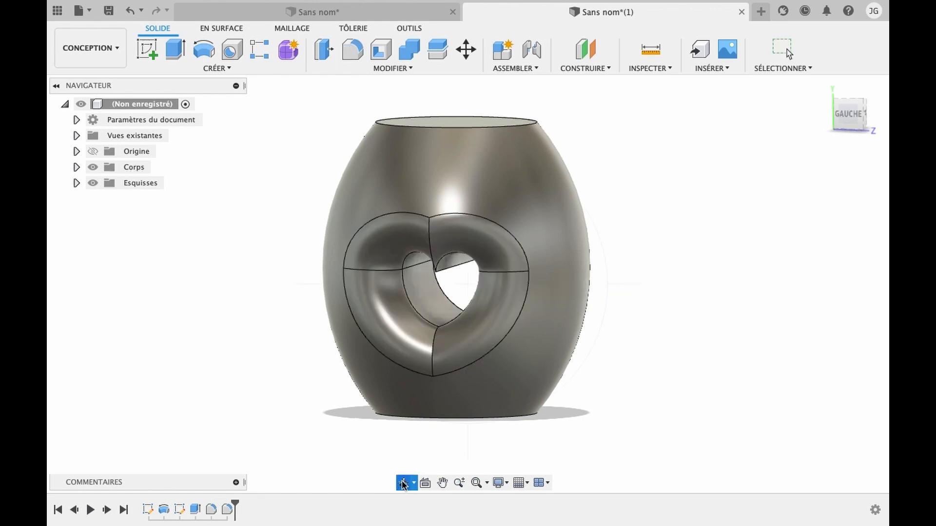
Try to fillet the inner edge at the heart opening's upper notch with radii of 2 mm and 1 mm.
left_click_drag(429, 276, 650, 266)
key("Escape")
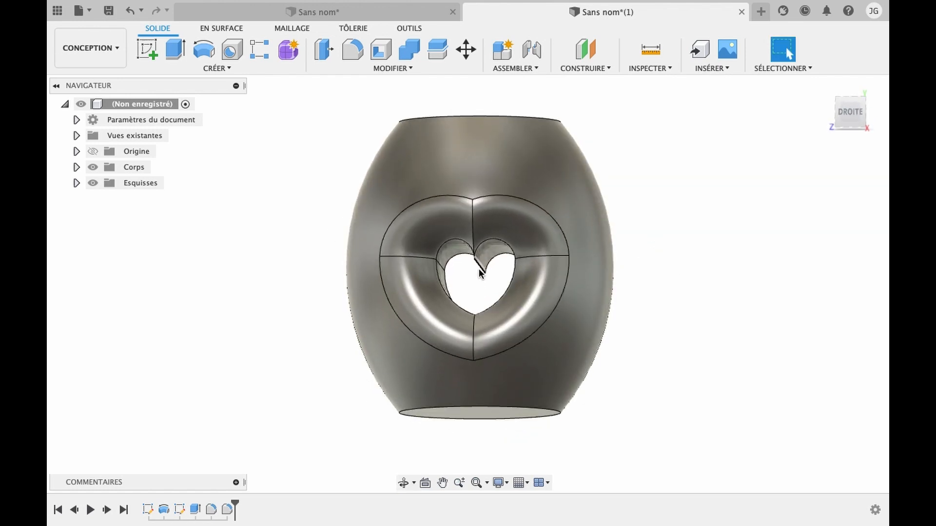
left_click(479, 268)
type("f")
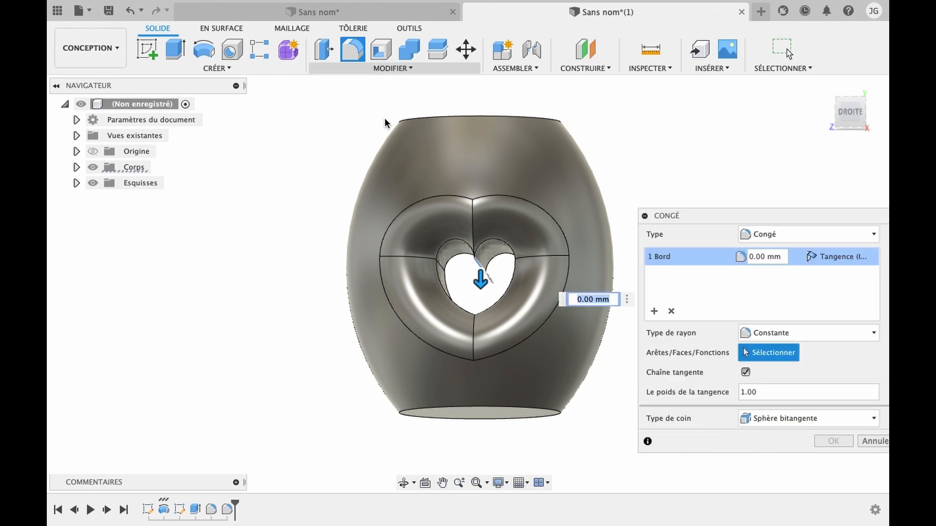
type("2")
key("Return")
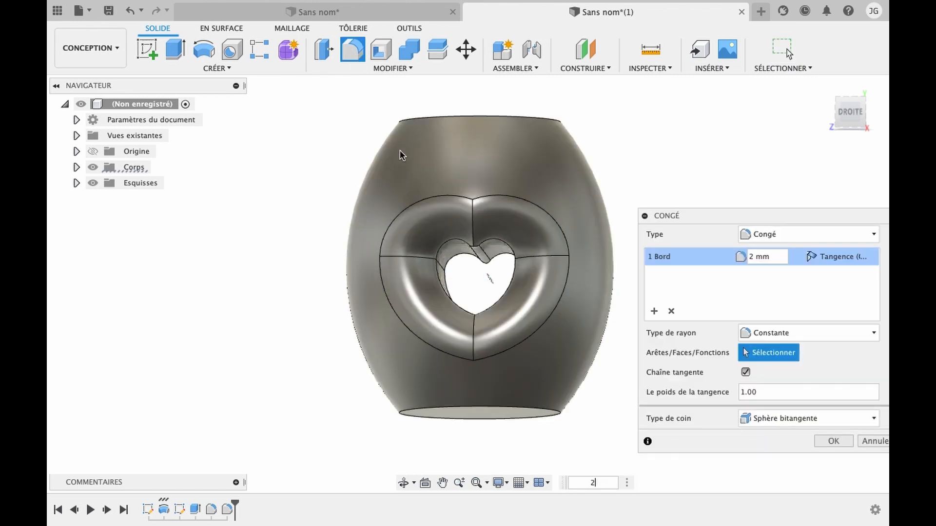
type("1")
key("Return")
key("Return")
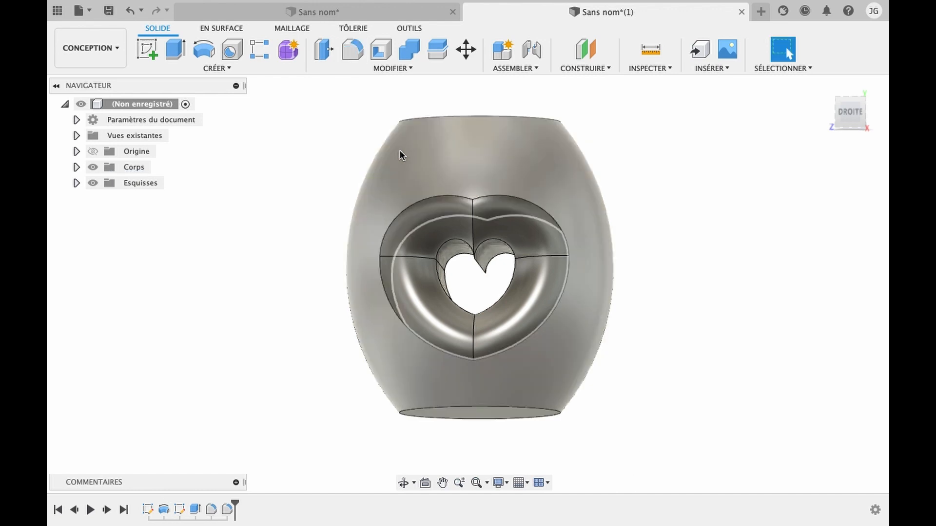
Shell the body inward with a 2 mm wall thickness, removing the flat top face.
left_click(404, 483)
left_click_drag(538, 270, 530, 300)
key("Escape")
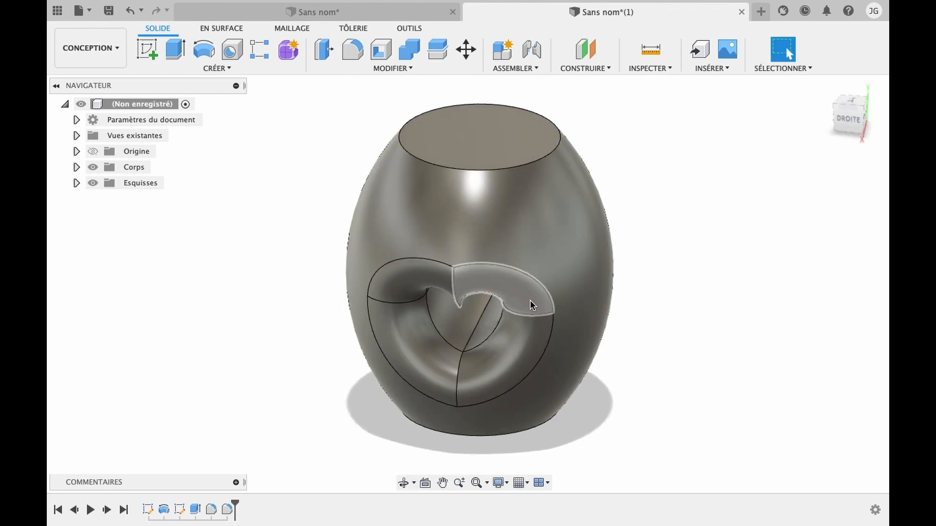
left_click(380, 52)
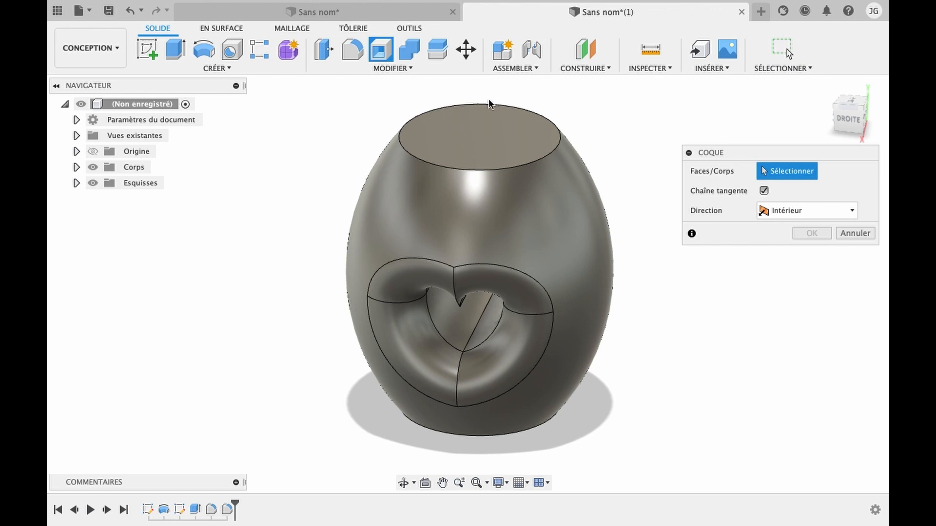
left_click(463, 144)
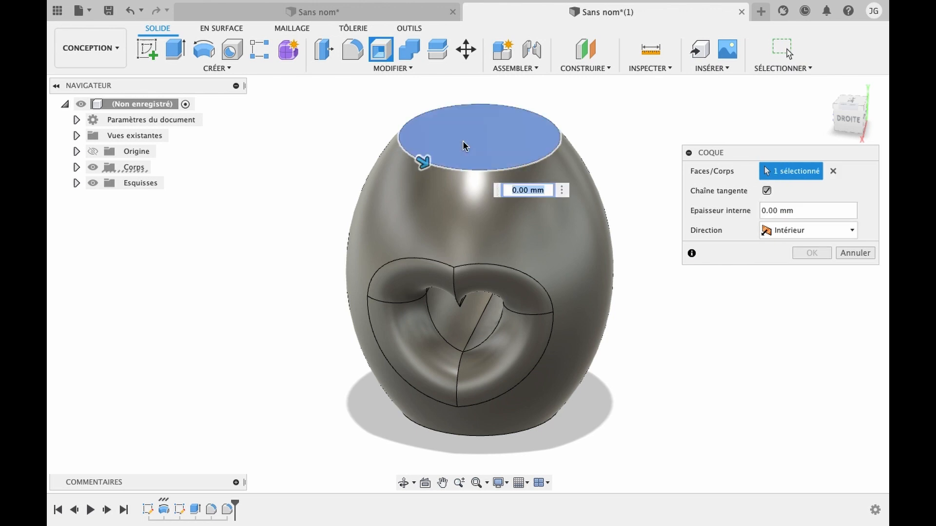
type("2")
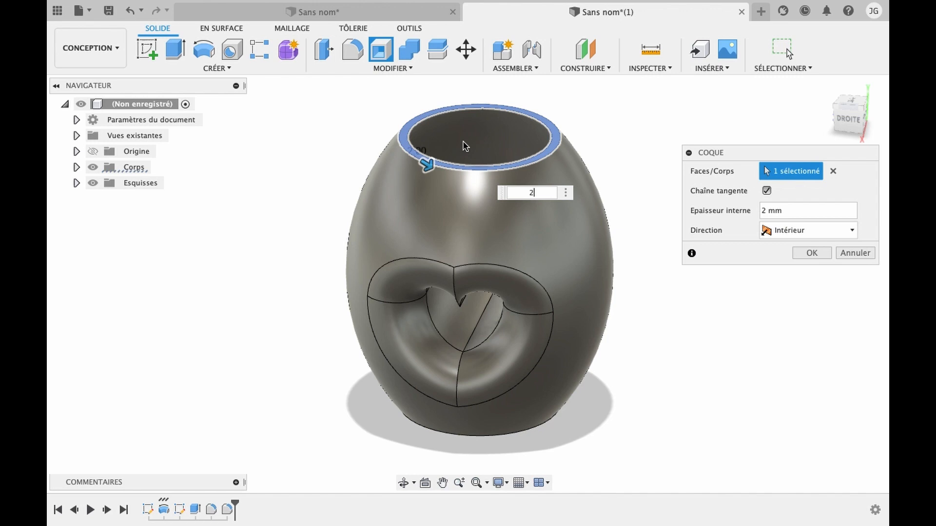
key("Return")
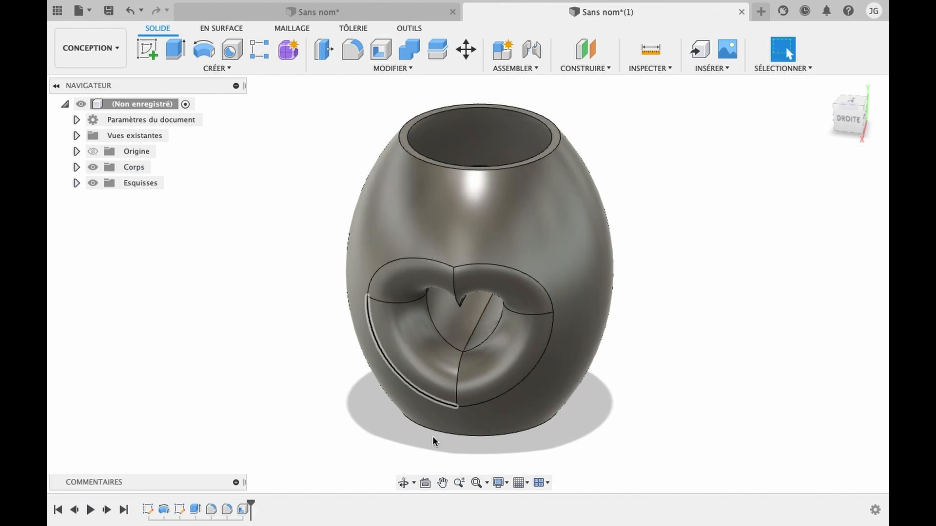
left_click(406, 483)
left_click_drag(441, 146, 468, 131)
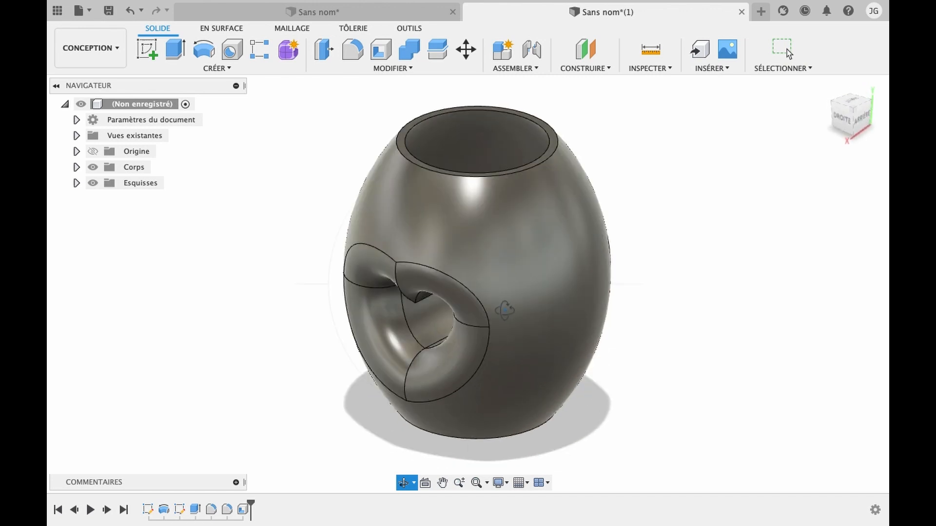
left_click_drag(504, 309, 460, 272)
middle_click_drag(518, 316, 547, 280, "shift")
key("Escape")
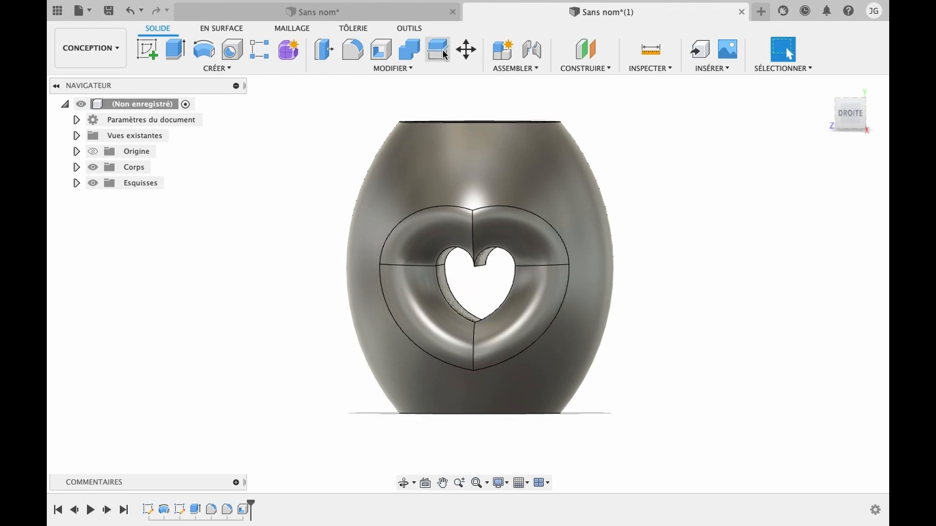
Split the shelled body into two halves using the XY origin plane as the splitting tool.
left_click(437, 50)
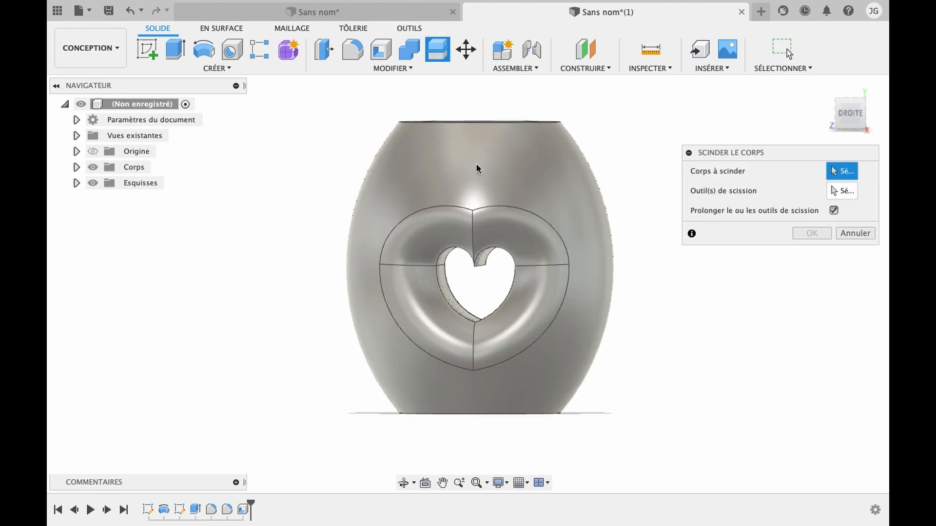
left_click(474, 181)
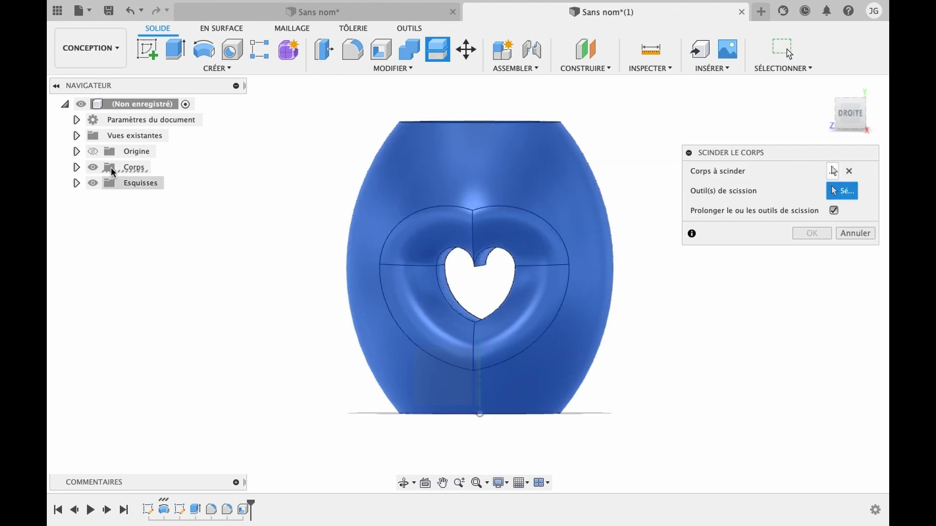
left_click(77, 151)
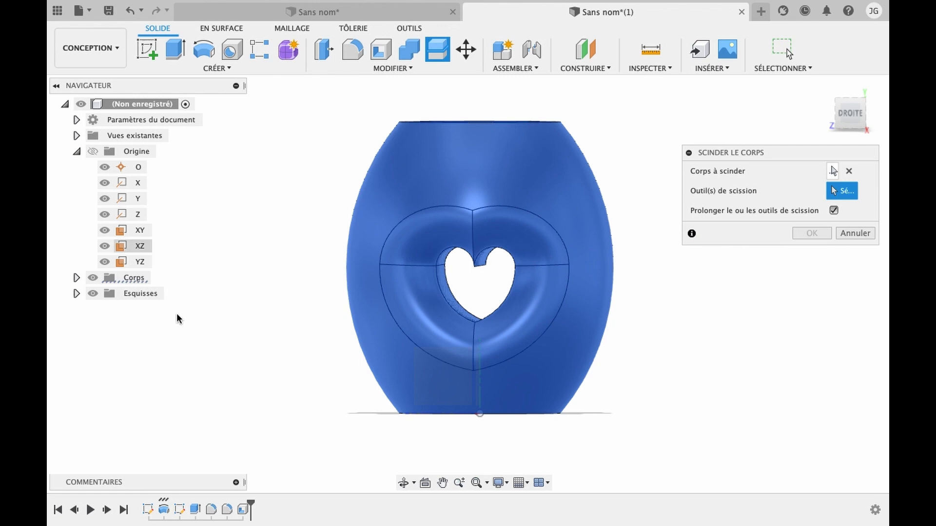
left_click(404, 484)
left_click_drag(405, 351, 470, 355)
key("Escape")
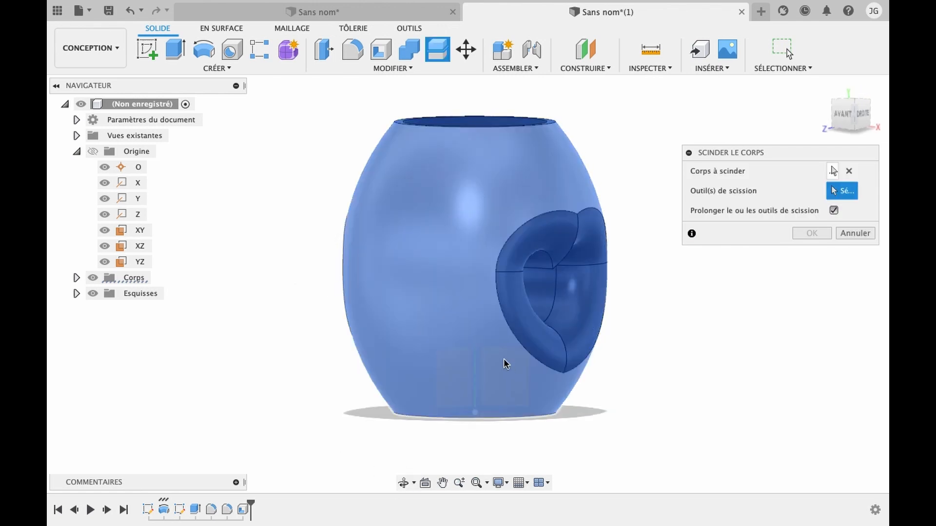
left_click(137, 231)
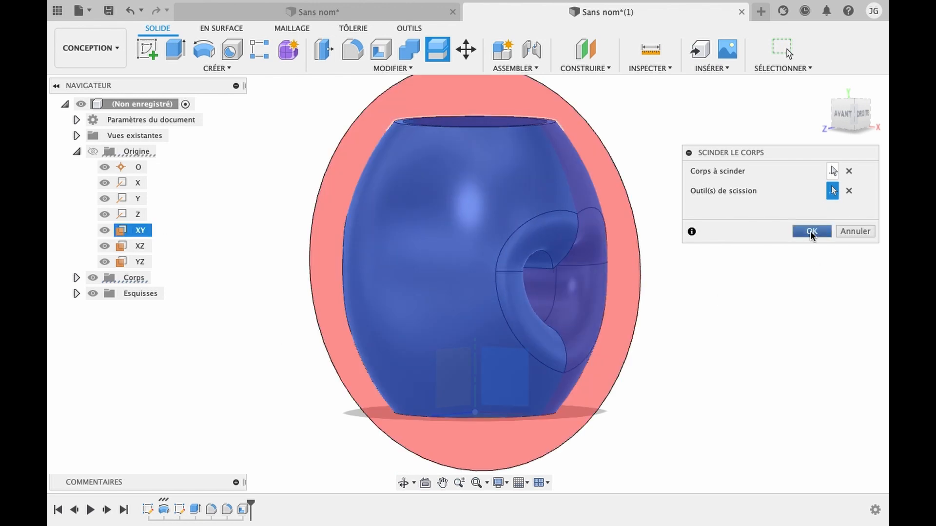
left_click(811, 233)
Hide the Corps1 half, examine the hollow interior and walls around the heart opening, and show that half again.
left_click(404, 484)
left_click_drag(495, 319, 432, 320)
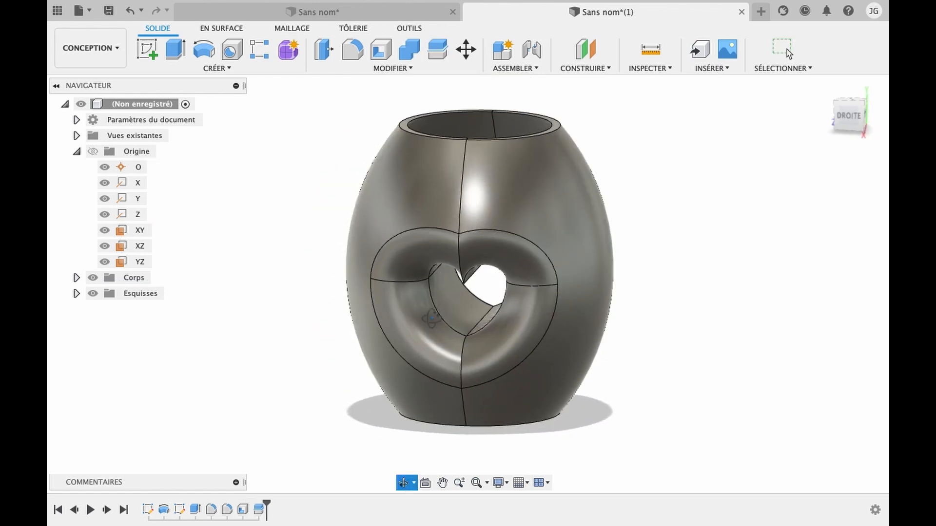
key("Escape")
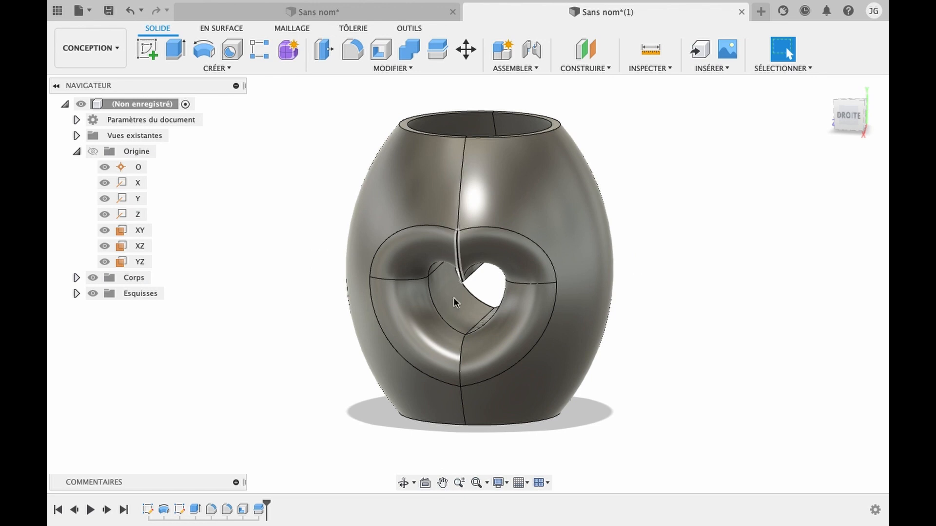
left_click(76, 277)
left_click(104, 294)
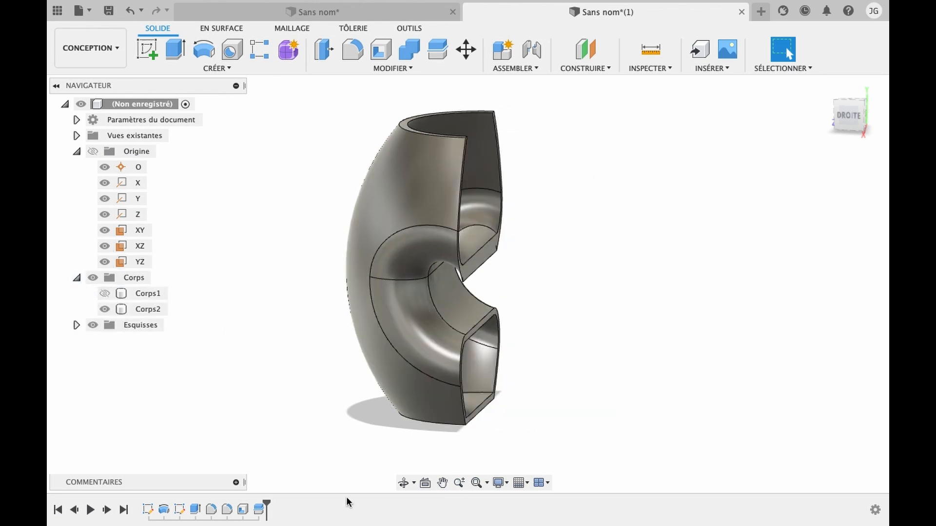
left_click(402, 483)
mouse_move(510, 347)
left_mouse_down()
mouse_move(487, 334)
mouse_move(431, 349)
mouse_move(425, 308)
mouse_move(446, 298)
mouse_move(488, 312)
mouse_move(518, 326)
mouse_move(512, 344)
left_mouse_up()
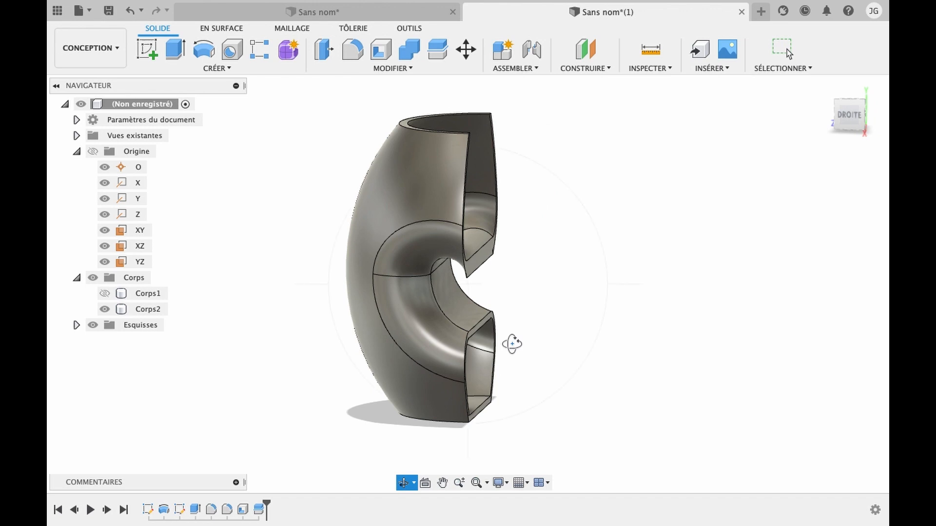
key("Escape")
left_click(403, 482)
left_click_drag(471, 362, 493, 361)
key("Escape")
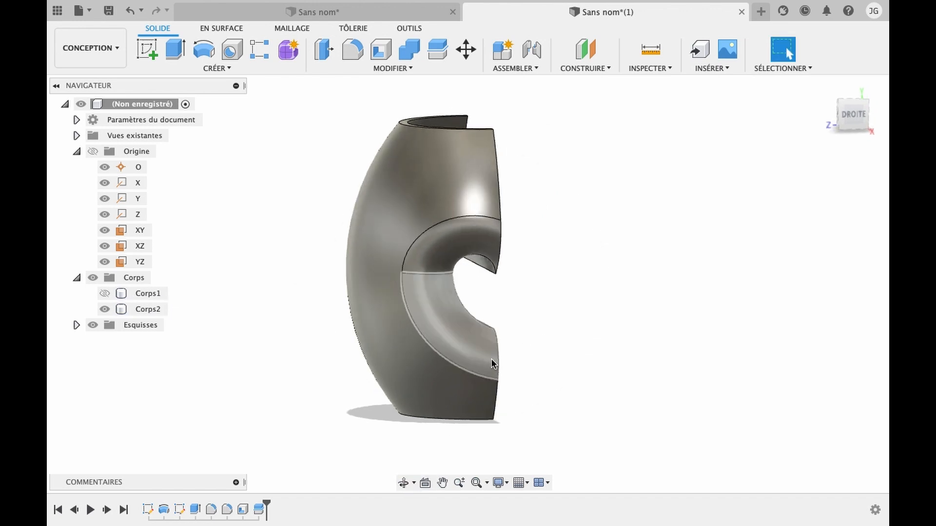
left_click(104, 294)
Combine the two halves with the Join operation, using Corps1 as the target body and Corps2 as the tool body.
left_click(412, 49)
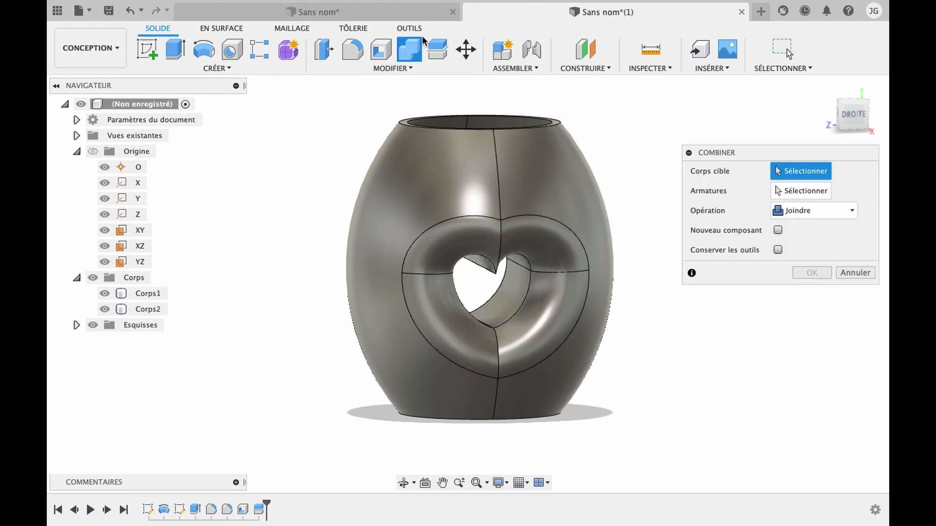
left_click(136, 290)
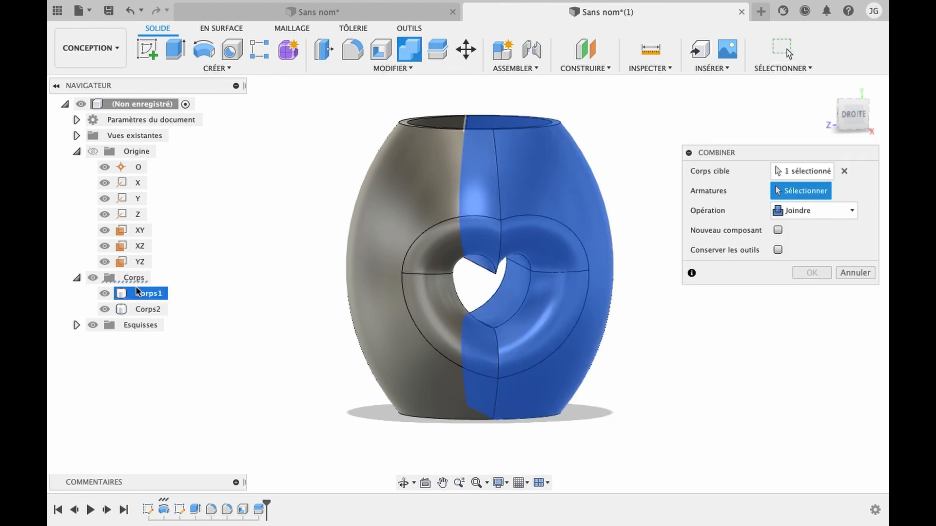
left_click(146, 310)
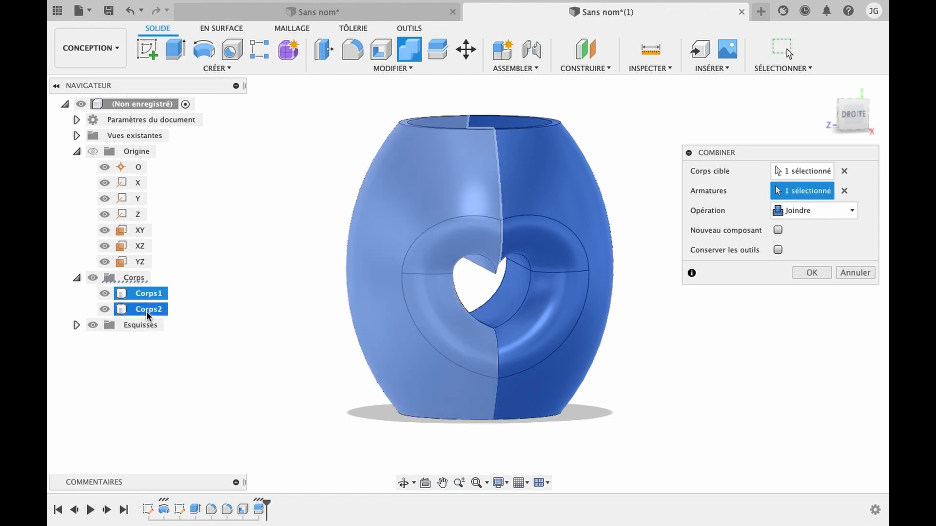
left_click(816, 276)
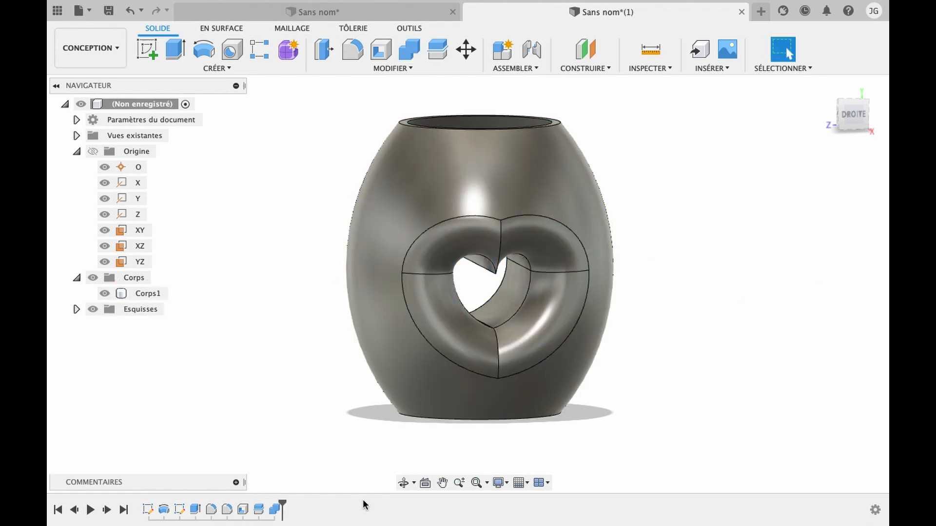
left_click(405, 482)
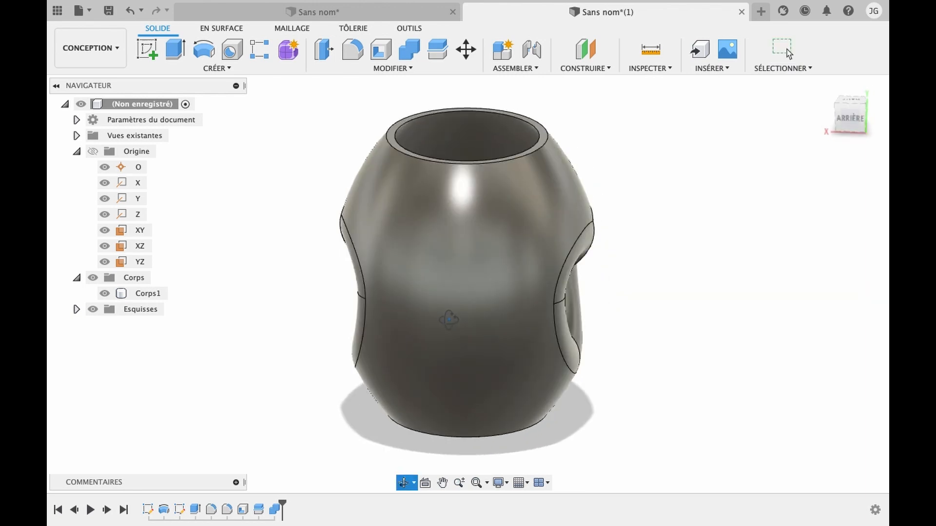